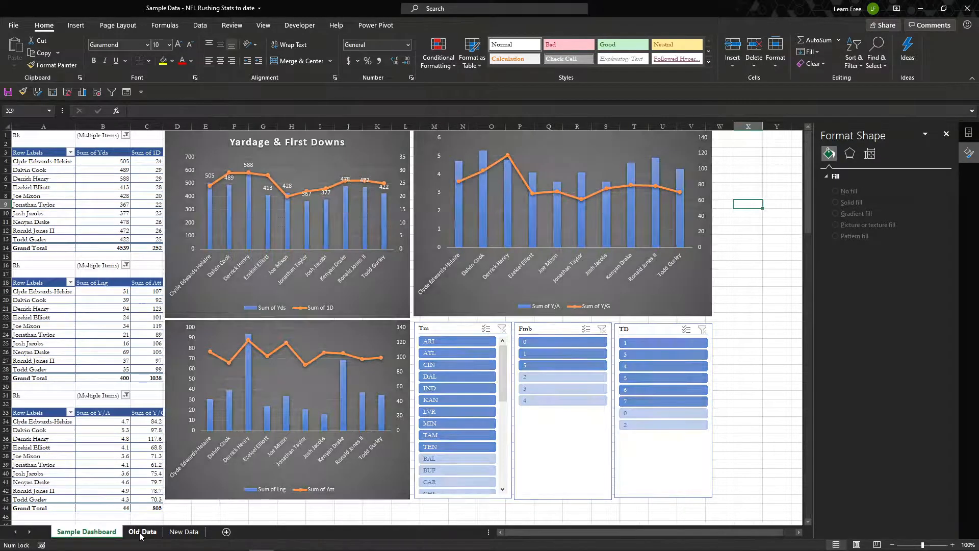
click(141, 531)
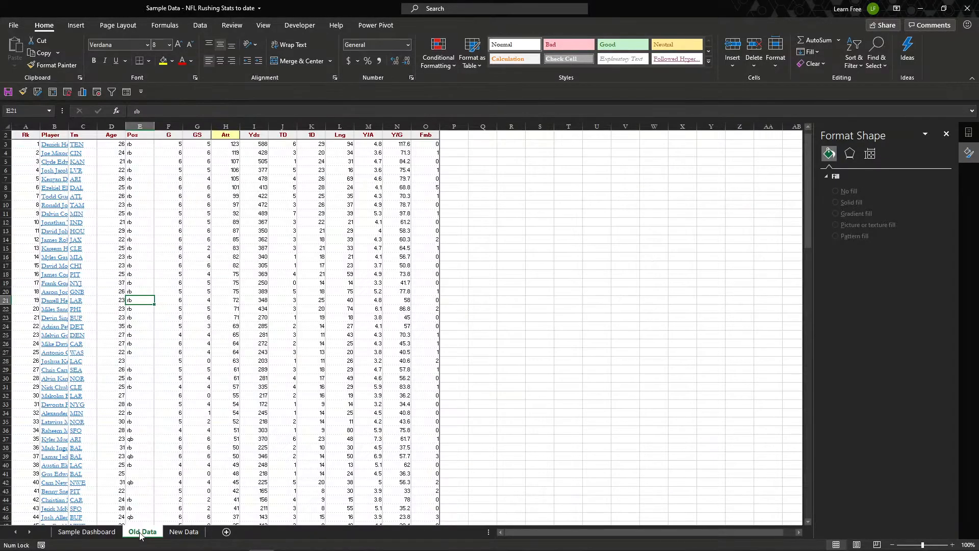
click(172, 538)
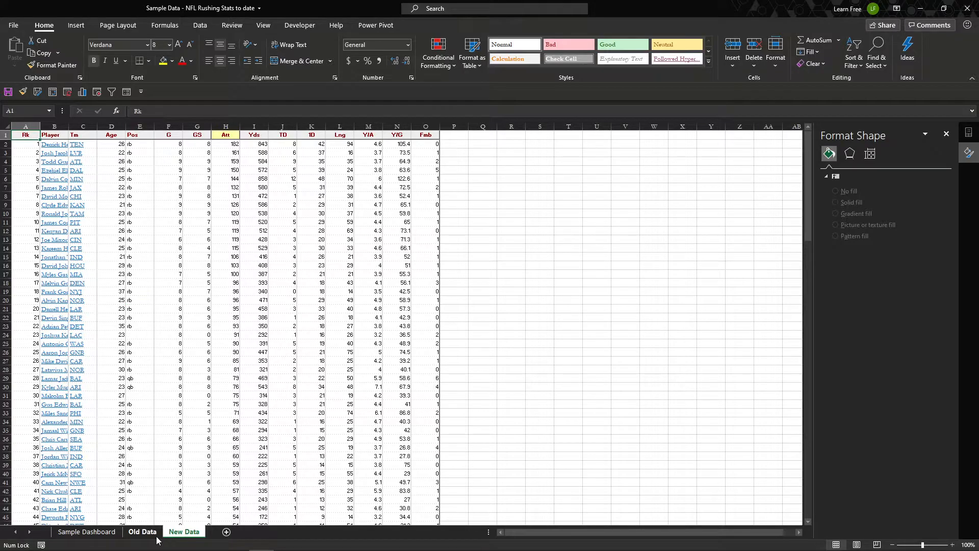
key(ctrl+shift+Right)
key(ctrl+shift+Down)
key(ctrl+c)
click(142, 532)
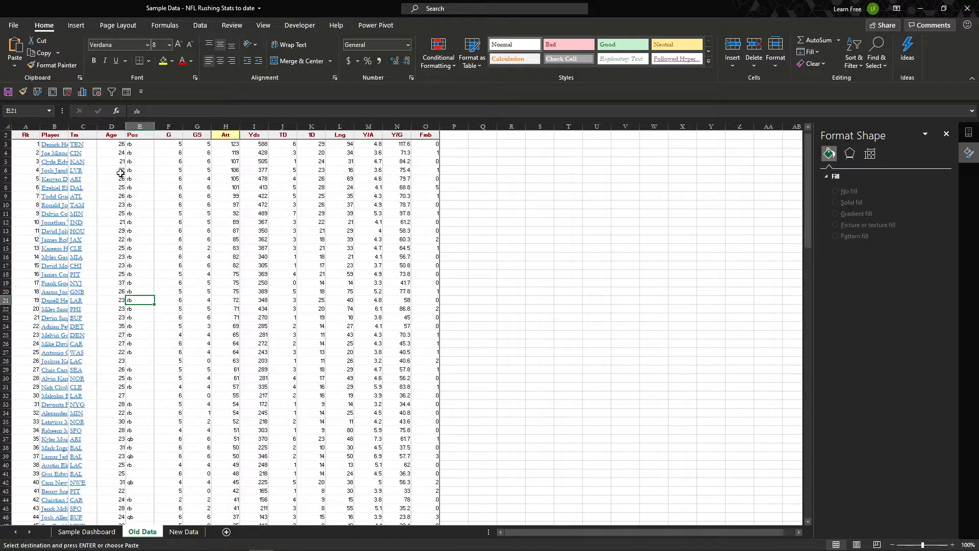
right_click(33, 136)
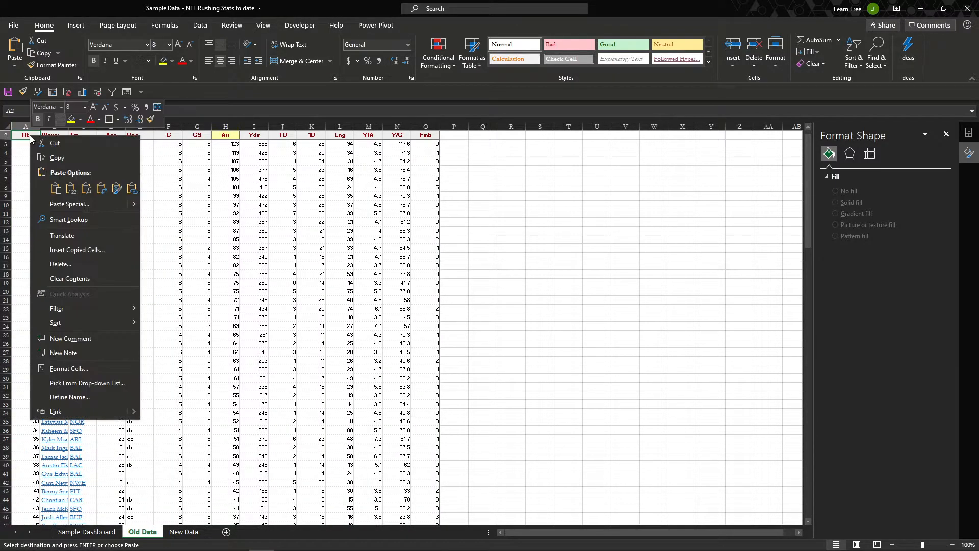
click(459, 176)
key(Escape)
click(117, 532)
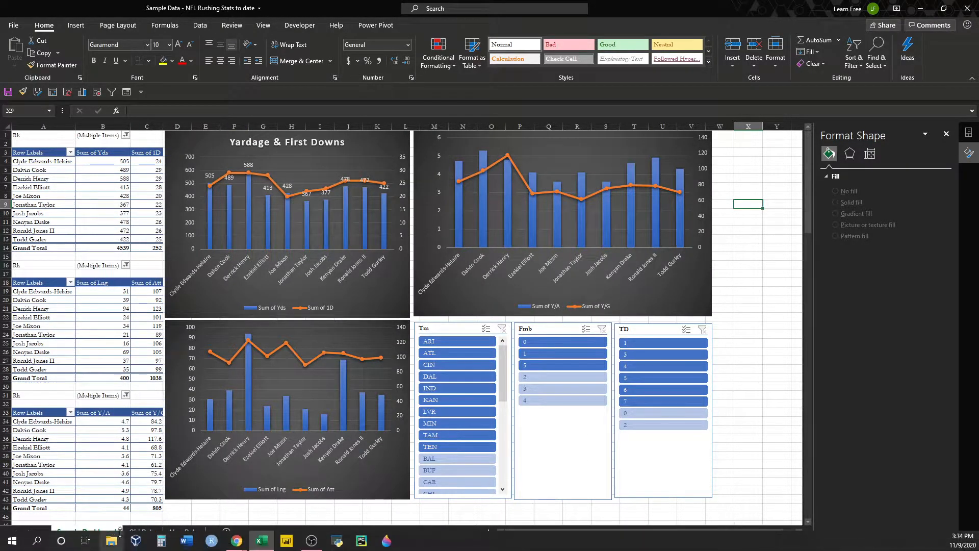
Step: Create a pivot table from the Old Data range A2:O151 on a new worksheet
click(143, 532)
click(137, 162)
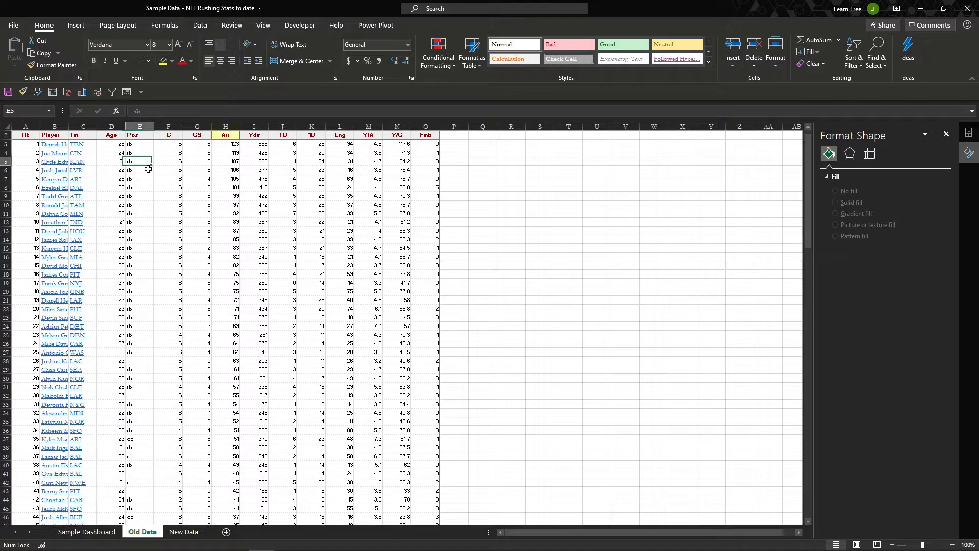
click(76, 25)
click(20, 48)
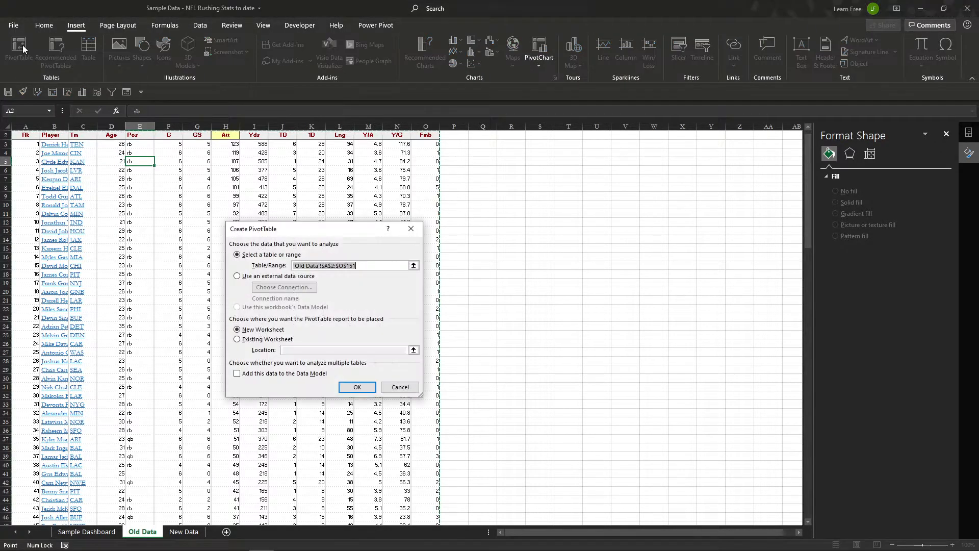
click(357, 387)
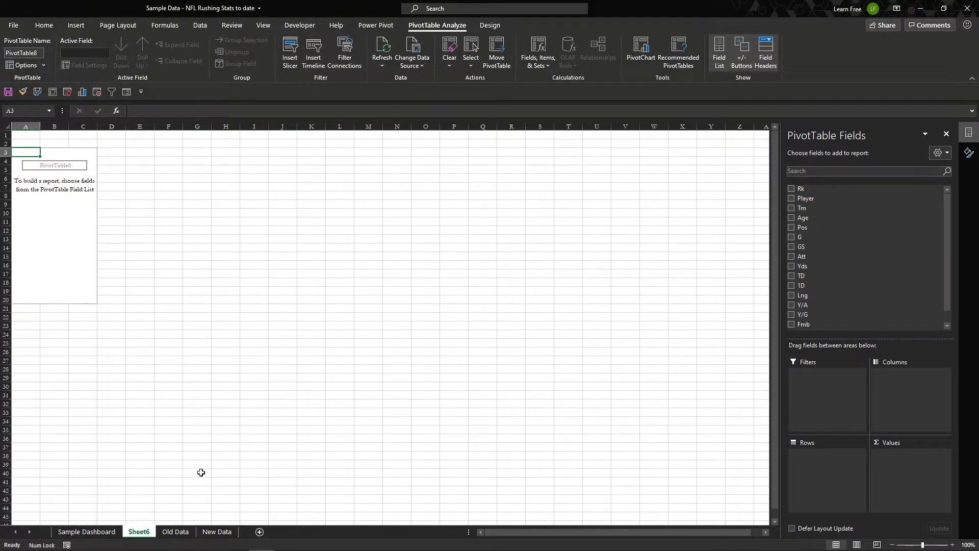
Step: Review the fields used by the first pivot table on the Sample Dashboard sheet
click(173, 533)
click(86, 532)
click(95, 187)
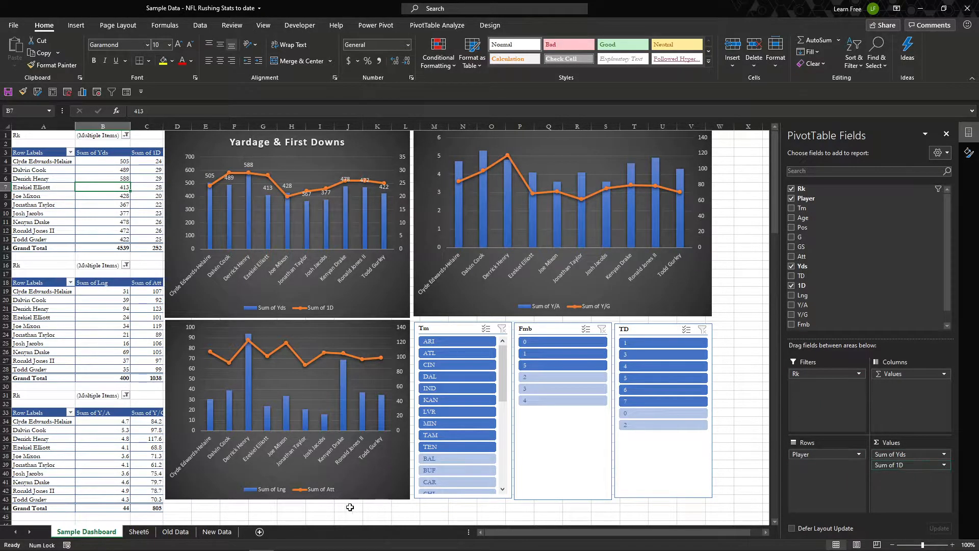
Step: Add Rk as the report filter of the new pivot table on Sheet6 and limit it to ranks 1 through 10
click(139, 531)
drag(834, 188, 826, 398)
click(42, 134)
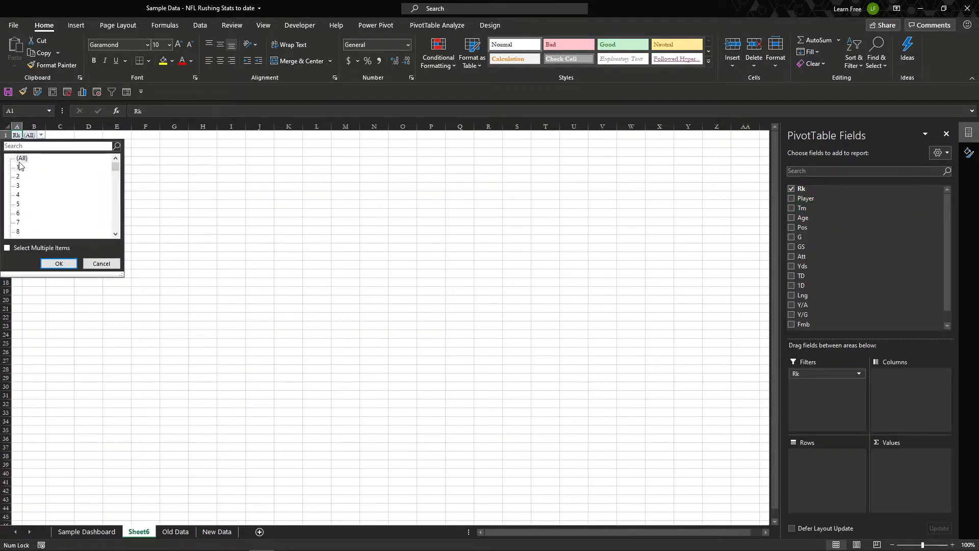
click(7, 247)
click(22, 158)
click(19, 168)
click(18, 177)
click(18, 186)
click(19, 194)
click(19, 204)
click(18, 213)
click(19, 231)
scroll(45, 213, down, 1)
click(19, 204)
click(19, 213)
click(59, 263)
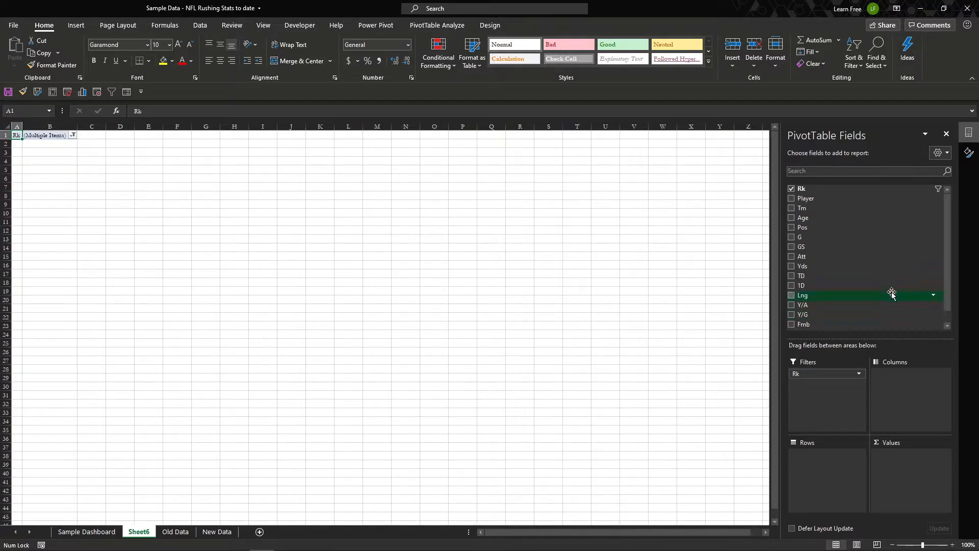
Step: Put Player in the pivot table's rows and add Yds and 1D as summed values
drag(834, 202, 823, 462)
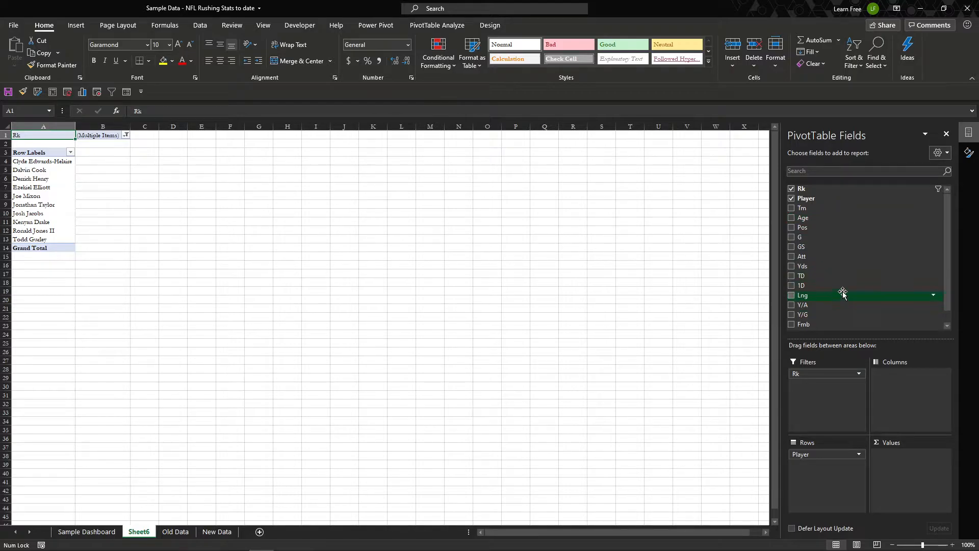
drag(842, 266, 910, 476)
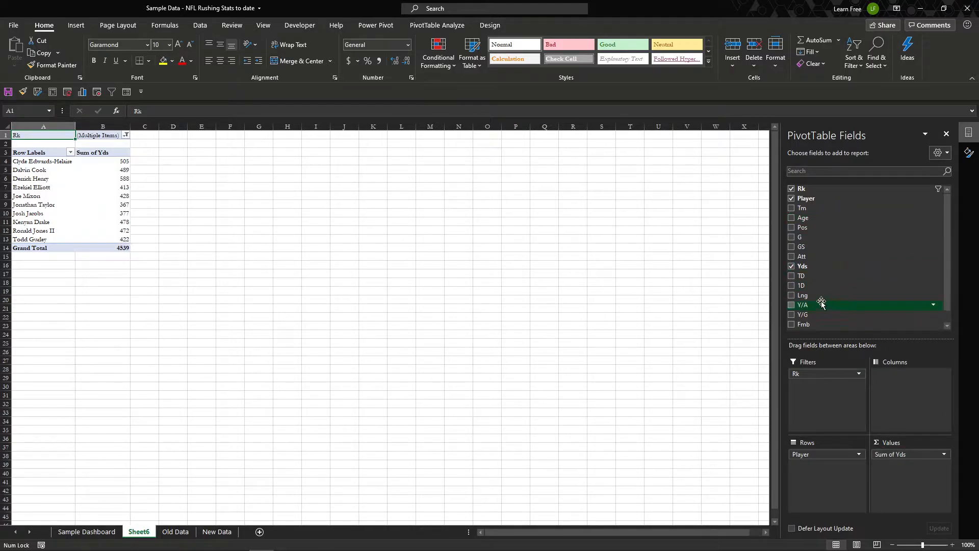
click(815, 285)
Step: Copy the whole pivot table and paste duplicates below it at A16 and A31
click(151, 189)
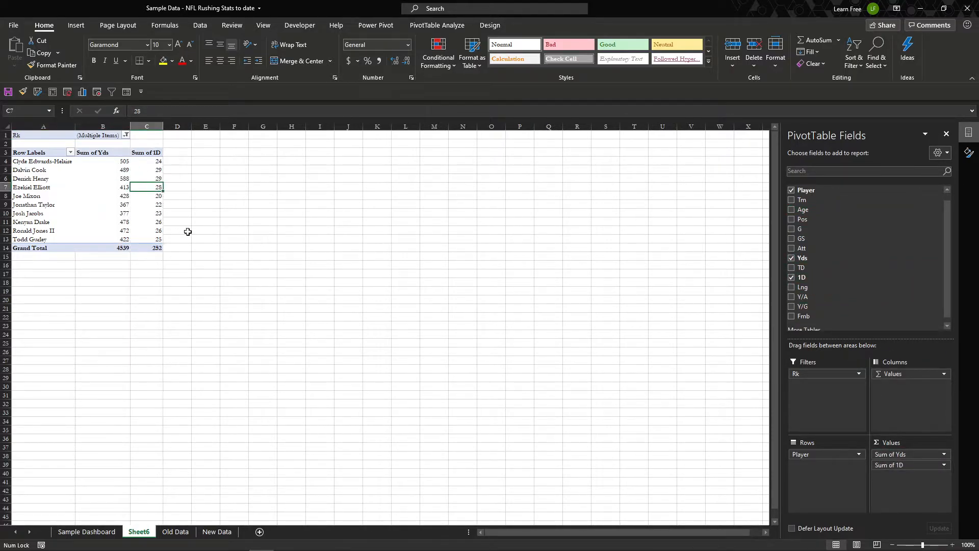
drag(151, 243, 37, 134)
key(ctrl+c)
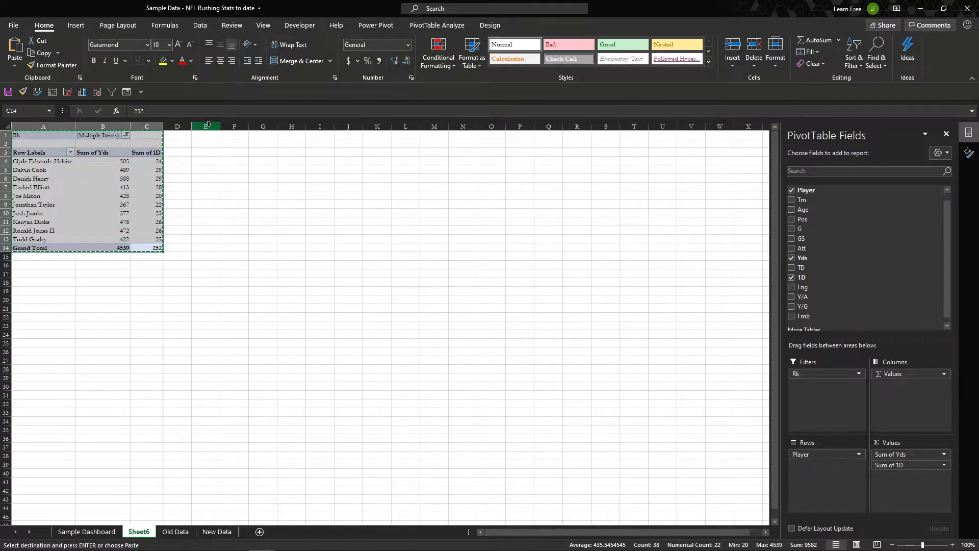
click(26, 274)
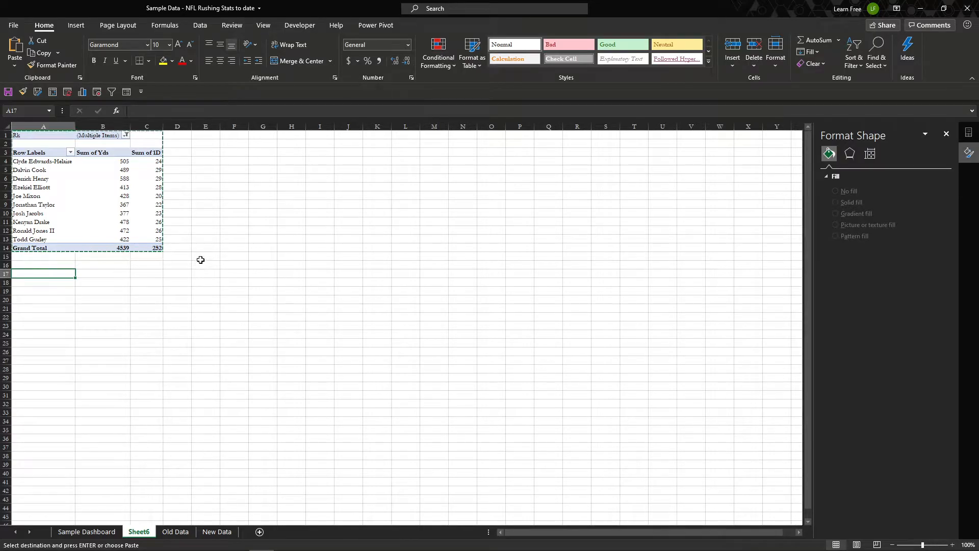
click(47, 263)
key(ctrl+v)
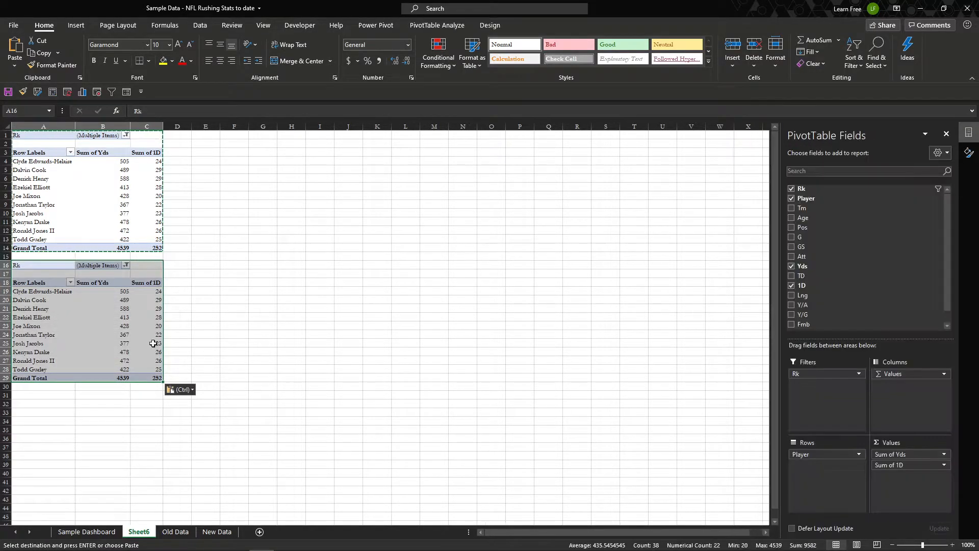
click(73, 396)
key(ctrl+v)
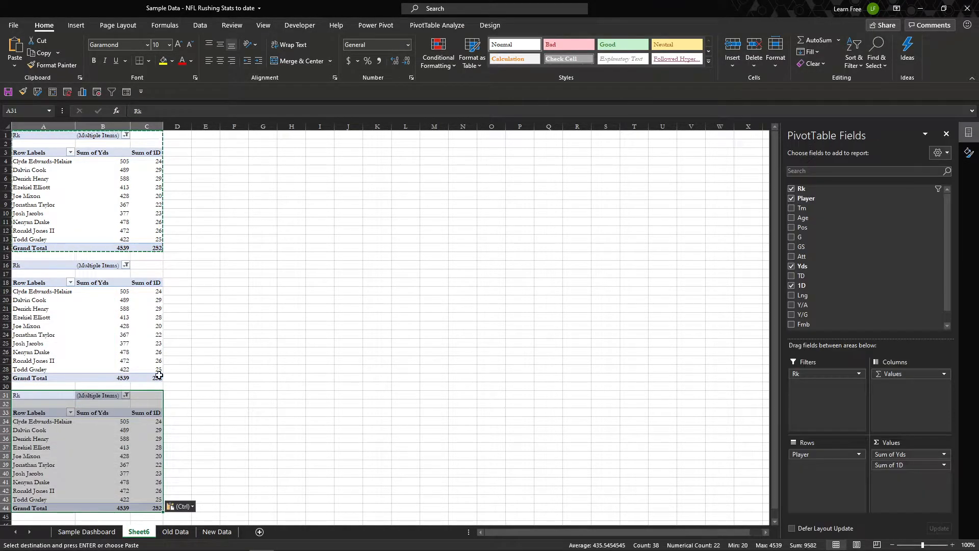
click(212, 327)
key(Escape)
click(220, 207)
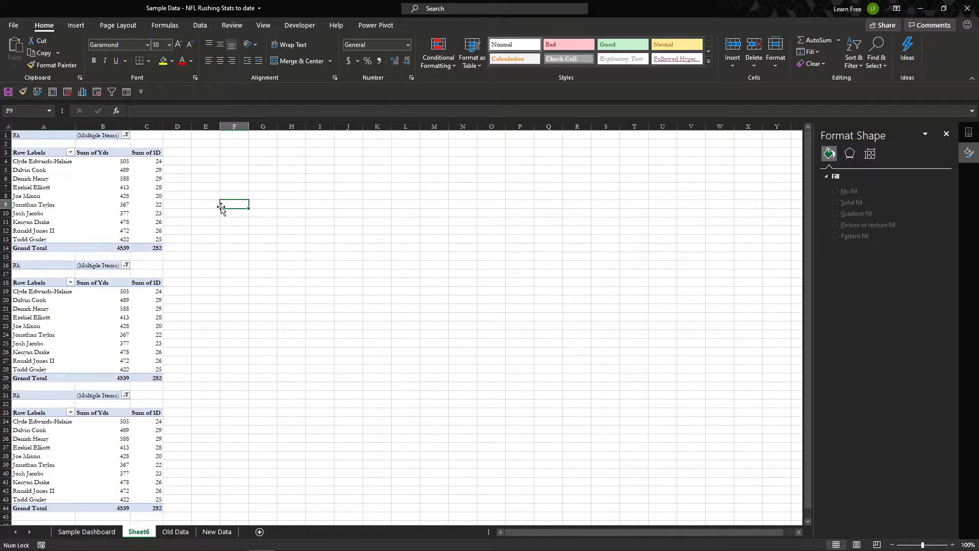
click(213, 190)
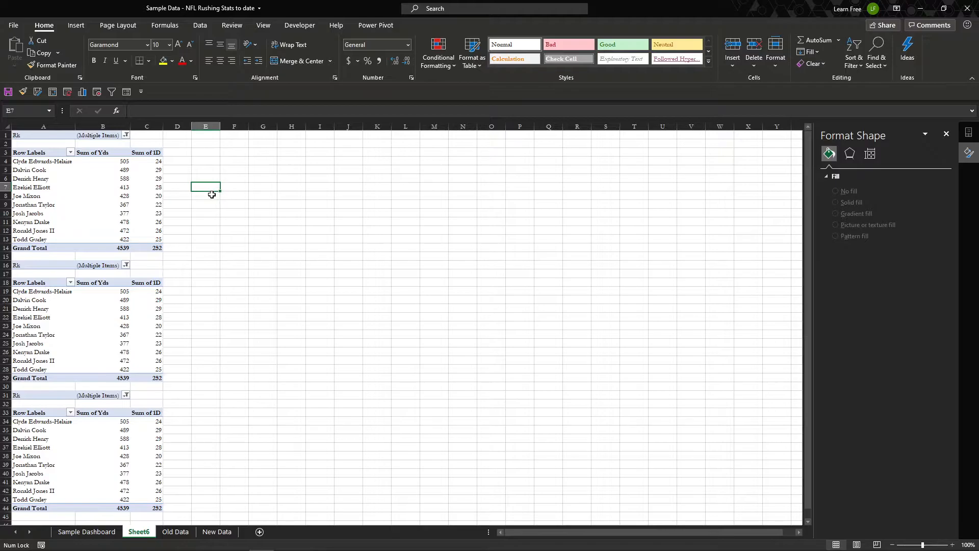
Step: Replace the values of the second pivot table with Lng and Att, following the matching table on Sample Dashboard
click(117, 324)
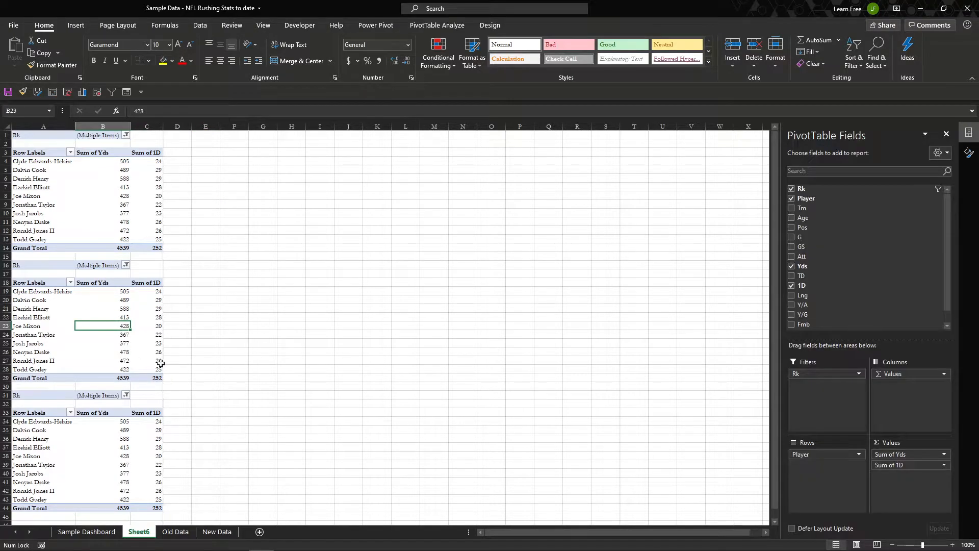
click(105, 531)
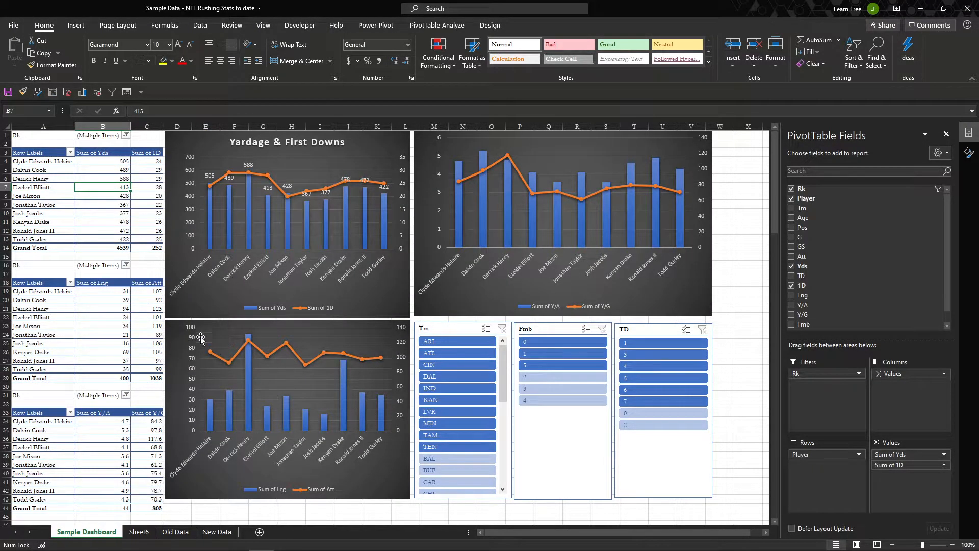
click(140, 300)
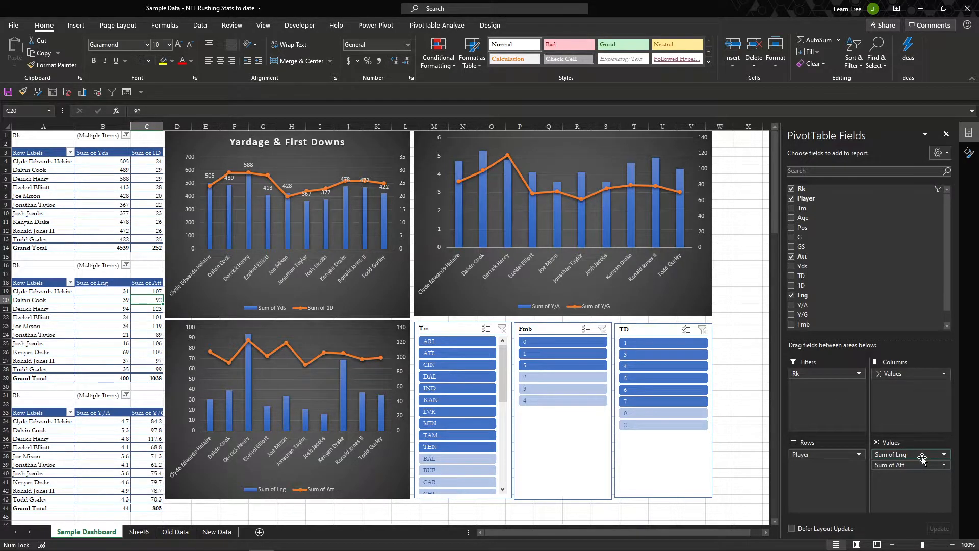
click(139, 531)
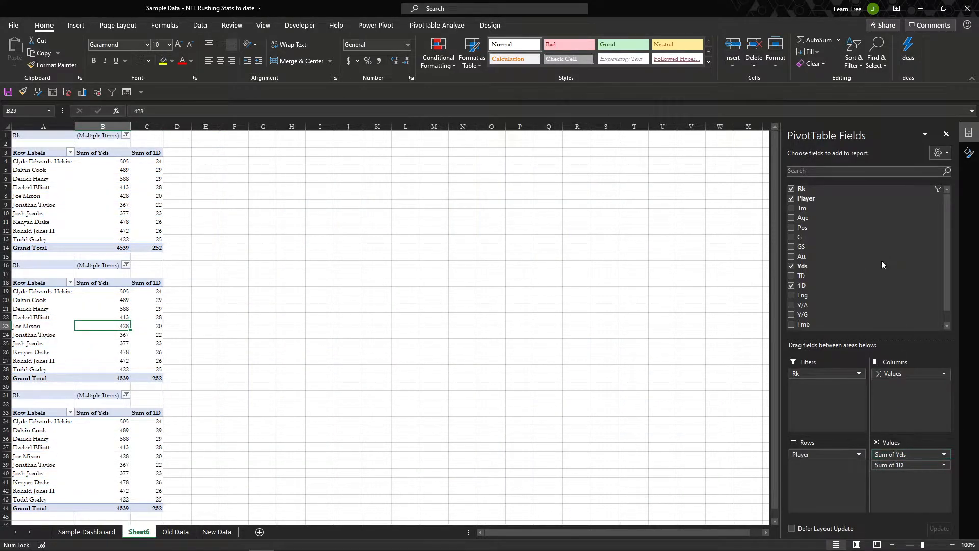
drag(912, 459, 881, 262)
drag(839, 296, 900, 457)
drag(838, 262, 900, 465)
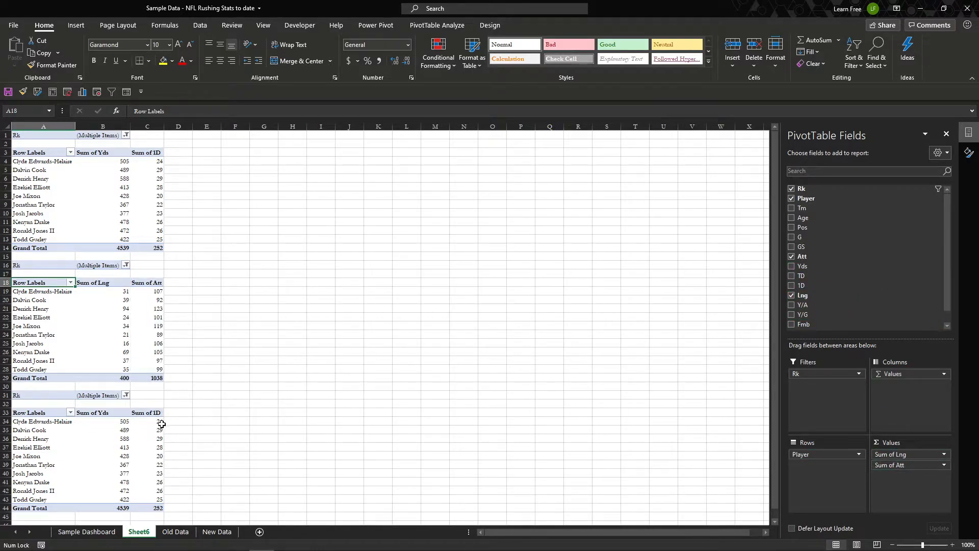
Step: Replace the values of the third pivot table with Y/A and Y/G, and compare it with Sample Dashboard
click(136, 431)
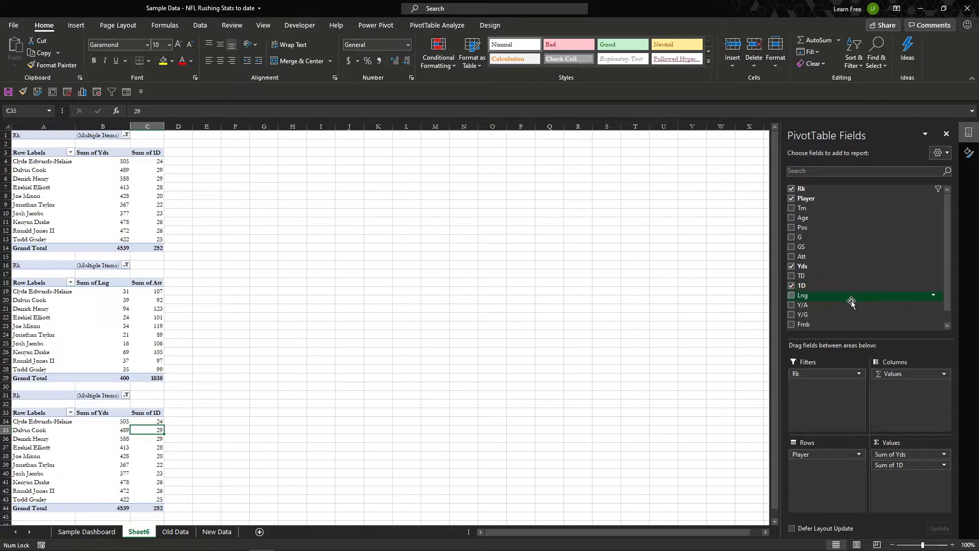
drag(912, 455, 888, 321)
drag(912, 454, 867, 286)
drag(803, 305, 912, 460)
drag(817, 320, 897, 474)
click(102, 532)
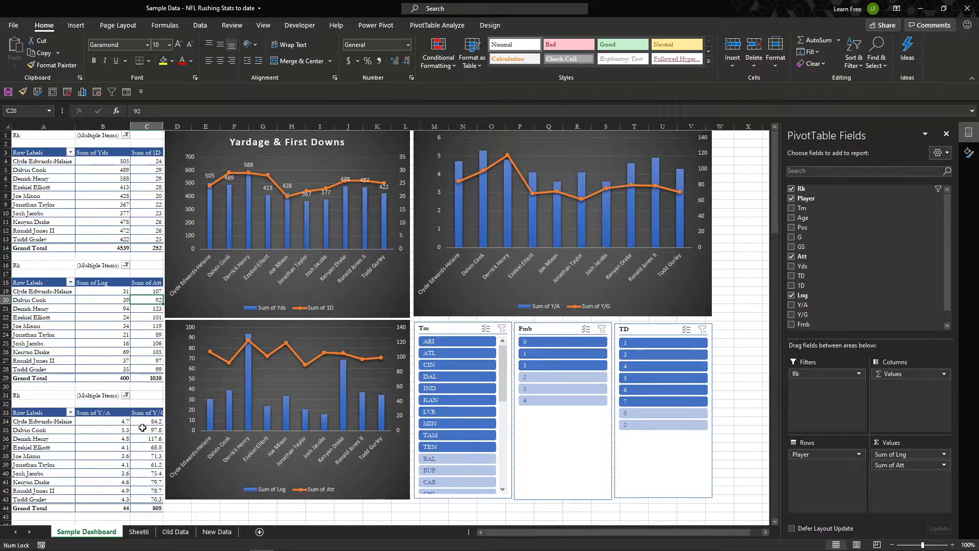
Step: Insert a combo chart for Sheet6's first pivot table, with Yds as clustered columns and 1D as a secondary-axis line, and place it beside the table
click(138, 532)
click(101, 199)
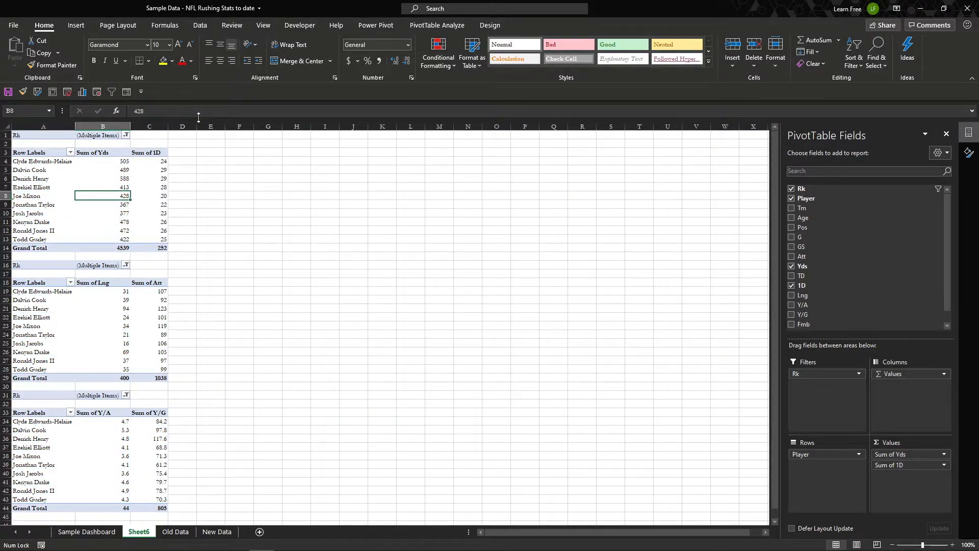
click(76, 25)
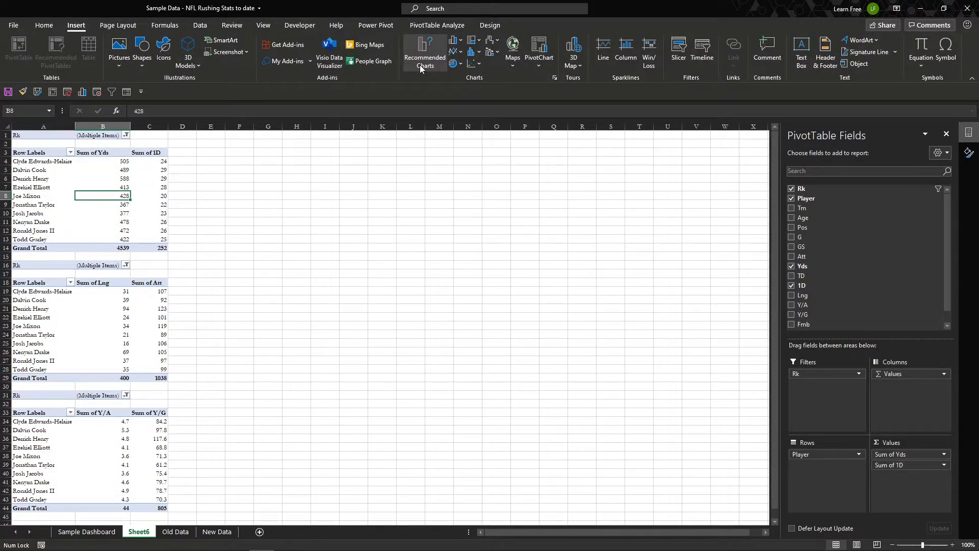
click(420, 66)
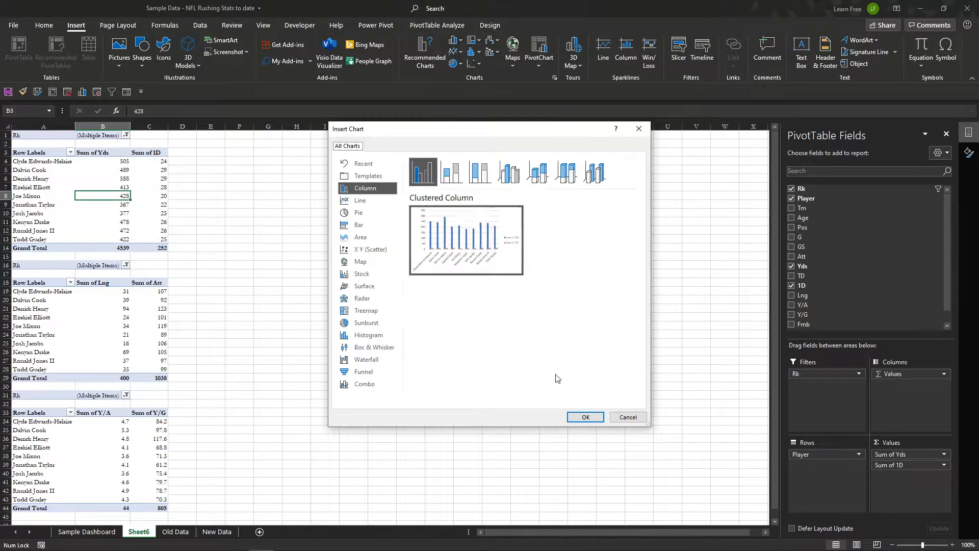
click(376, 385)
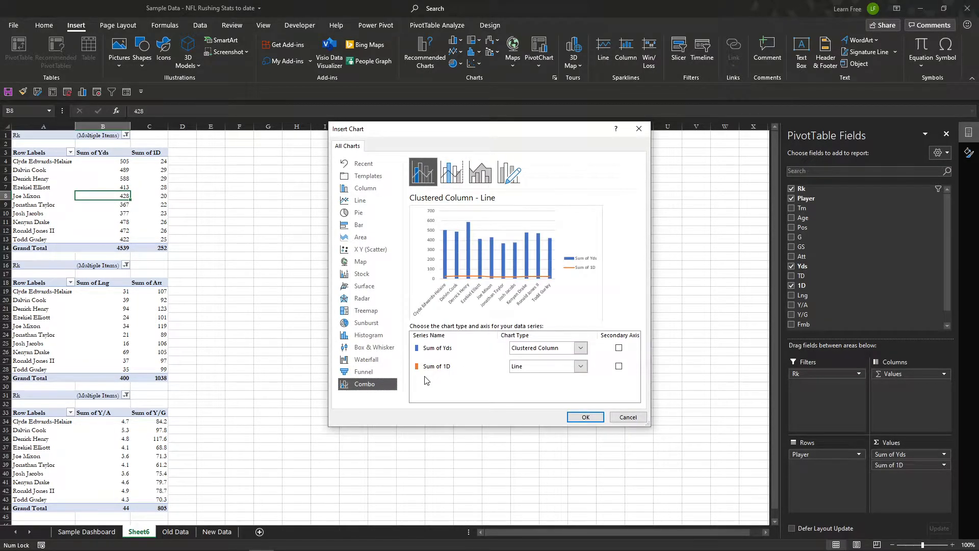
click(620, 367)
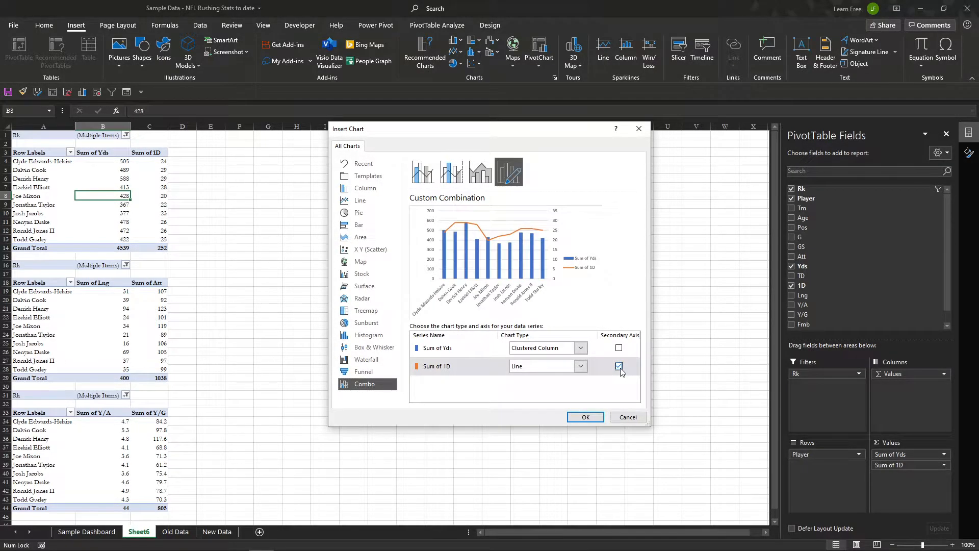
click(585, 417)
drag(434, 266, 345, 142)
Step: Insert a combo chart for the second pivot table, with Lng as clustered columns and Att as a secondary-axis line, and place it below the first chart
click(138, 308)
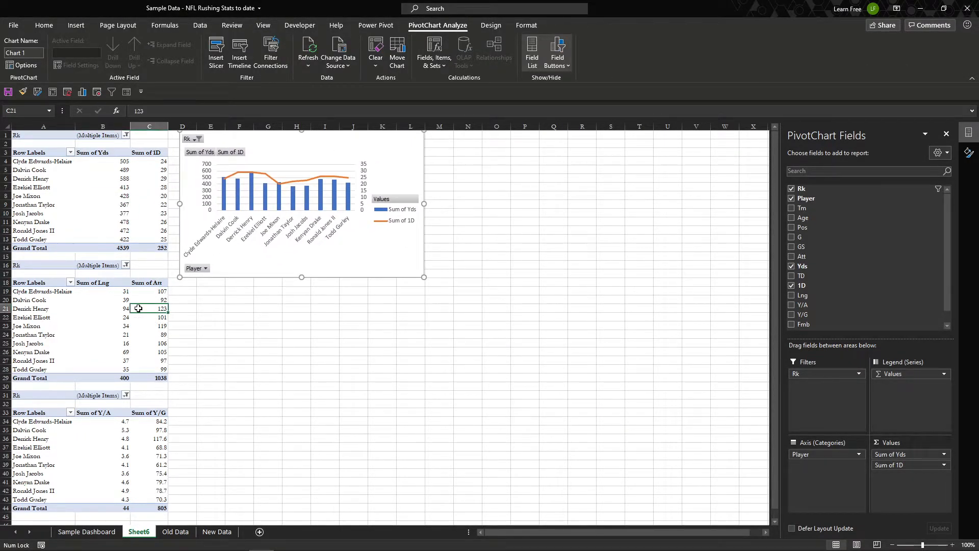
click(76, 25)
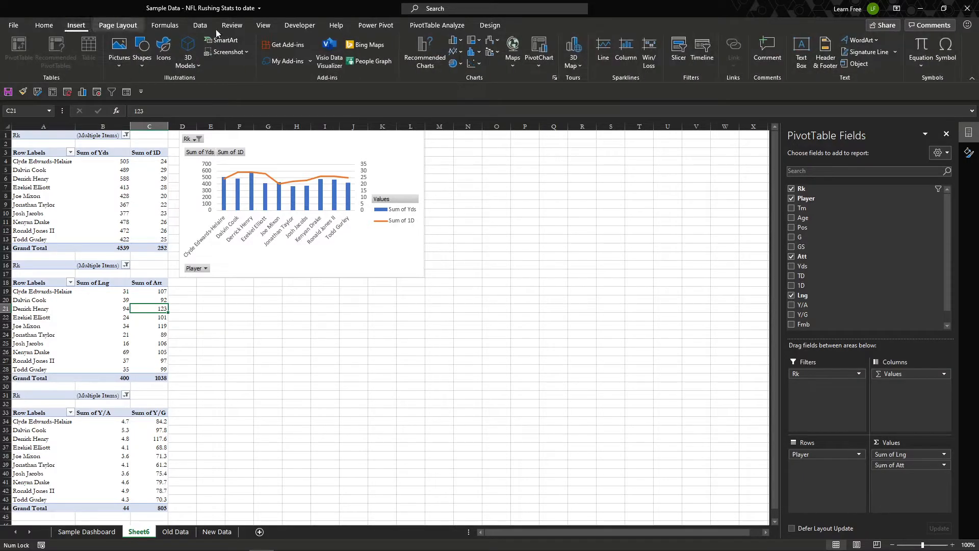
click(431, 67)
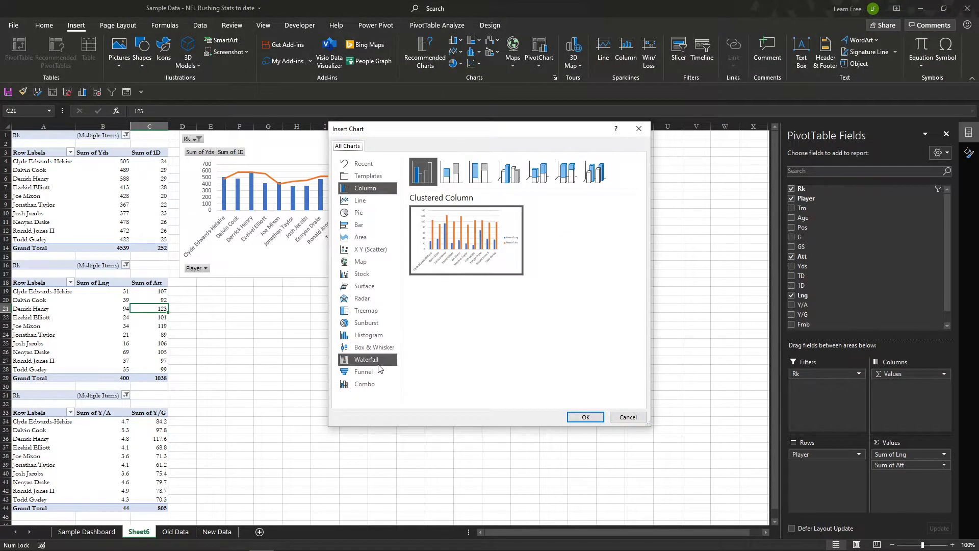
click(367, 383)
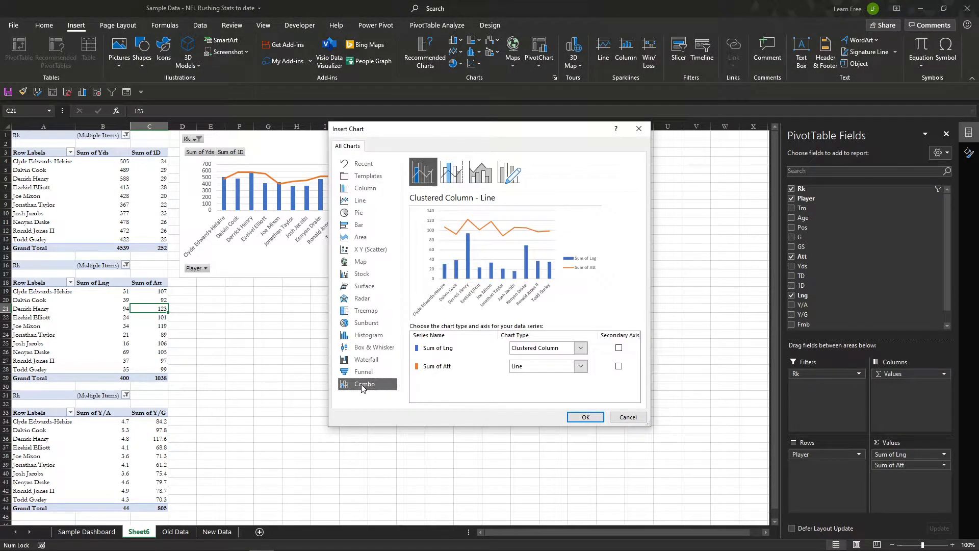
click(619, 367)
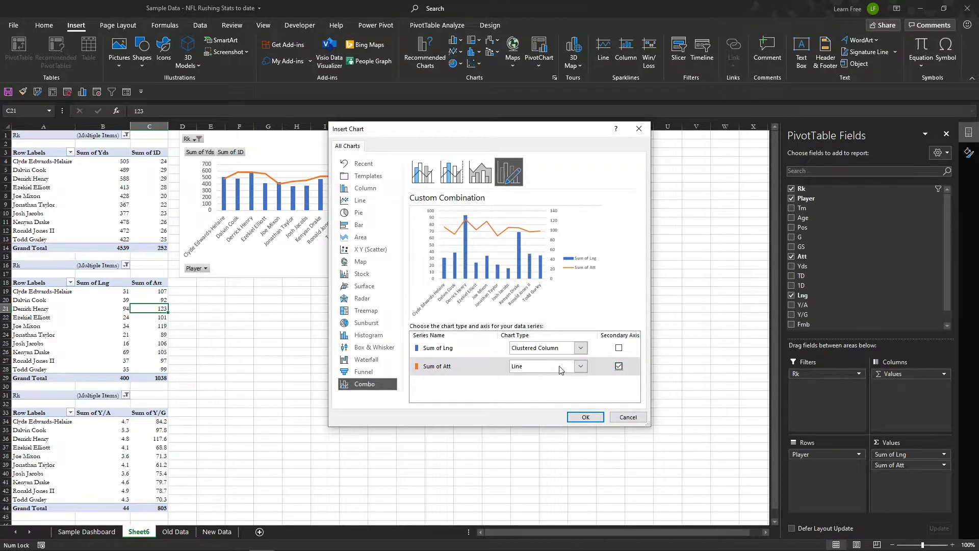
click(589, 417)
drag(437, 258, 344, 289)
Step: Insert a combo chart for the third pivot table, with Y/A columns and a secondary-axis Y/G line, and place it beside the first chart
click(131, 423)
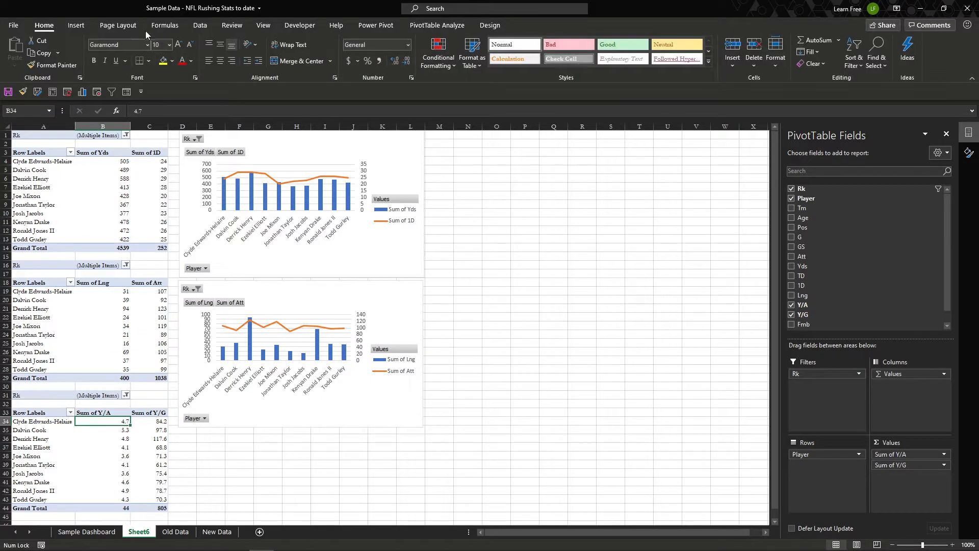
click(76, 25)
click(420, 50)
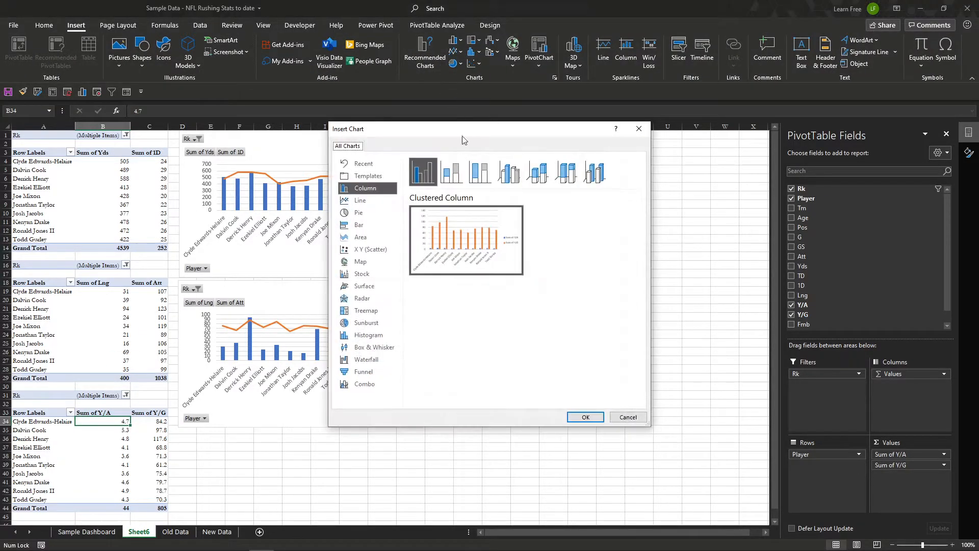
click(364, 383)
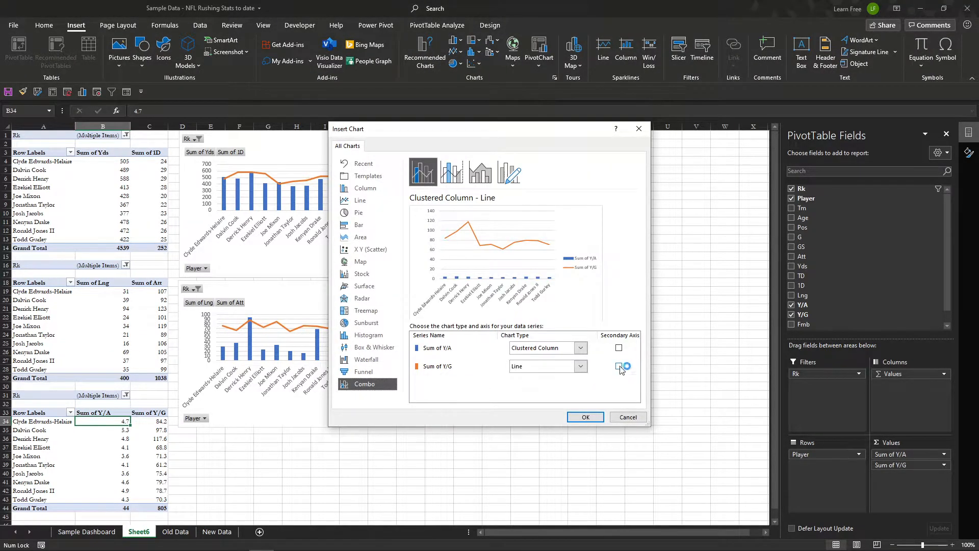
click(619, 366)
click(585, 416)
drag(426, 267, 589, 140)
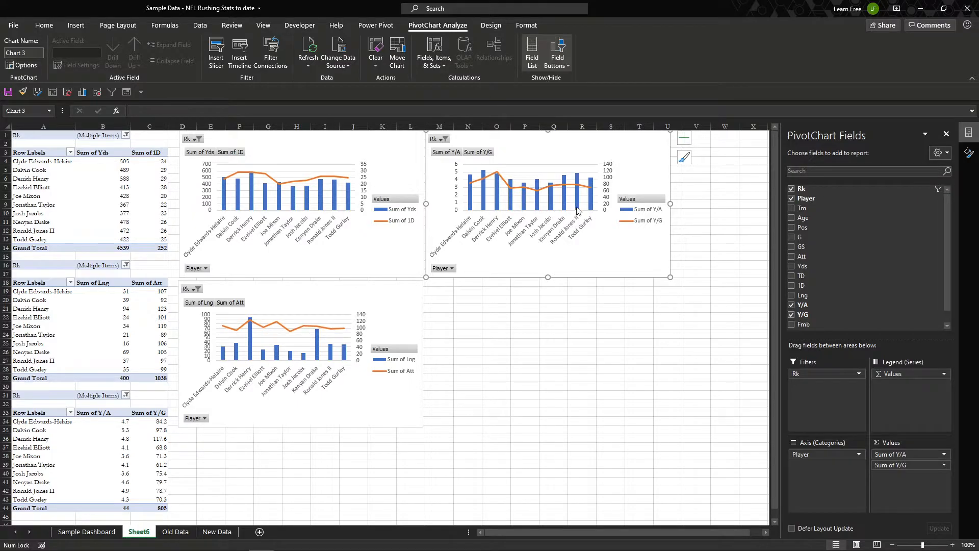
Step: Apply the dark gradient chart style, sixth in the style gallery, to all three pivot charts
click(490, 26)
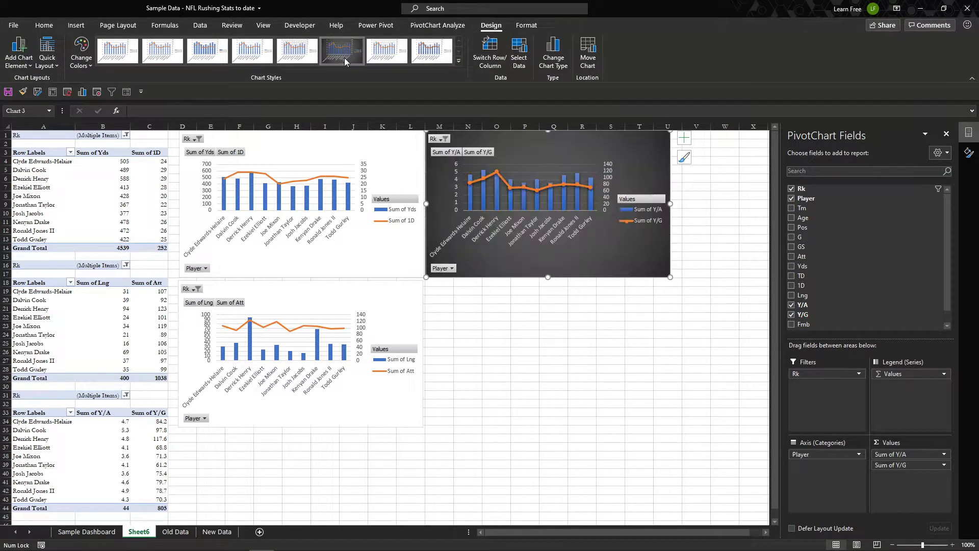
click(401, 162)
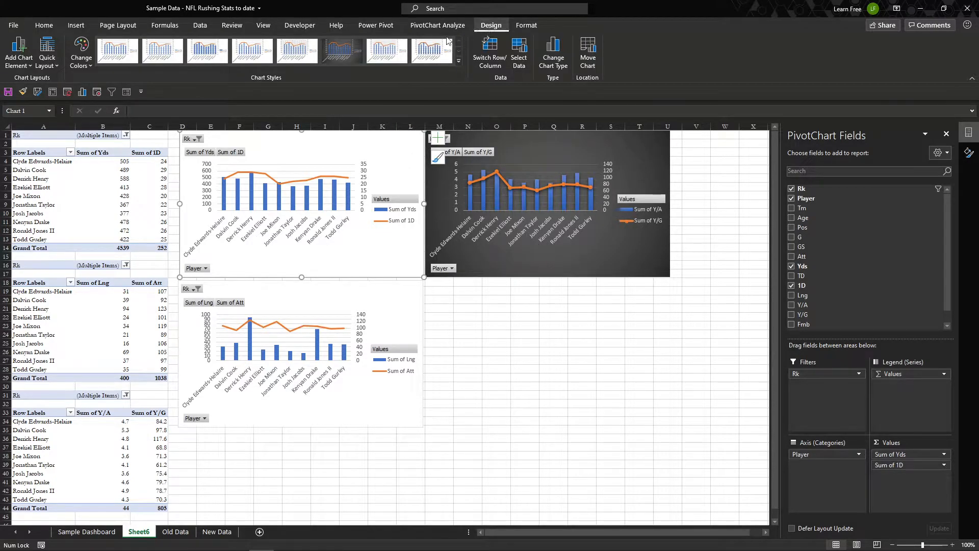
click(342, 53)
click(396, 302)
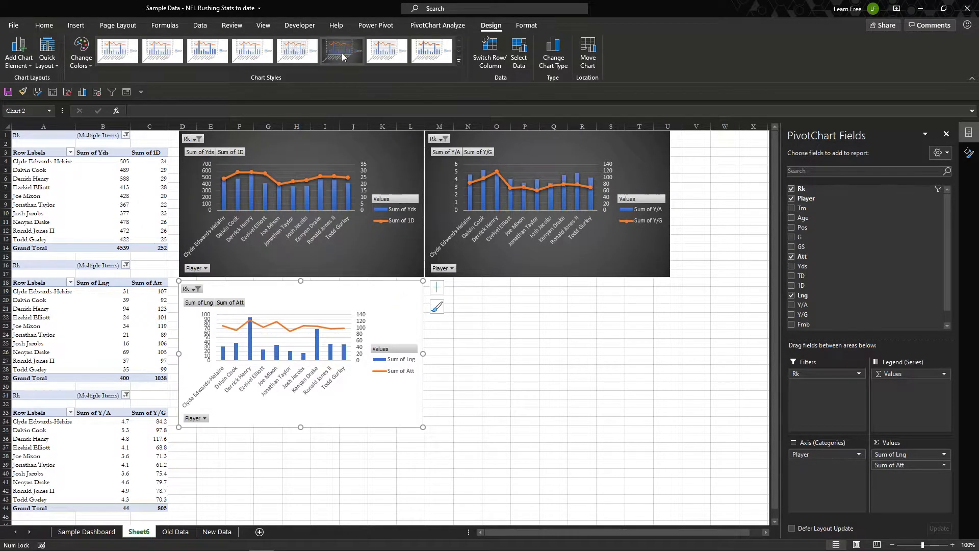
click(342, 55)
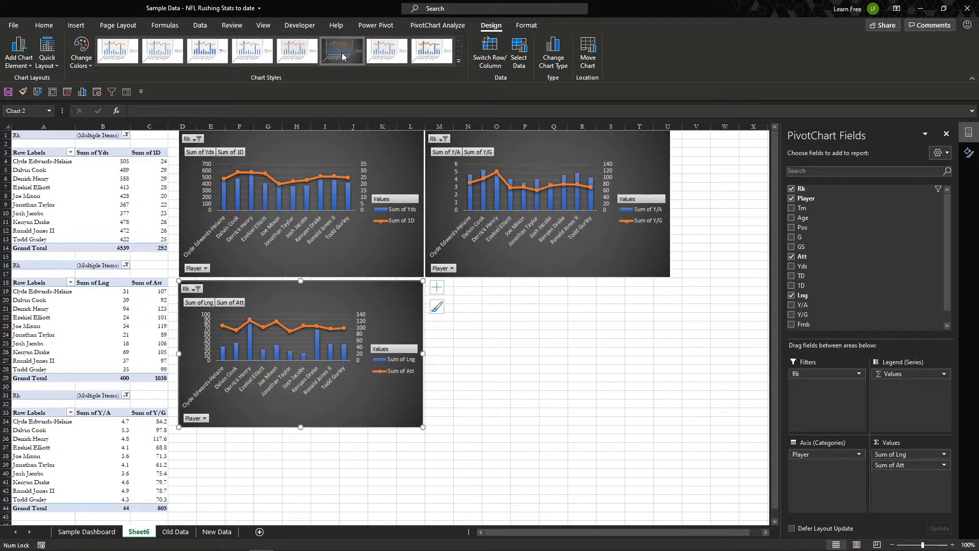
Step: Hide all field buttons on each of the three pivot charts
right_click(402, 350)
click(463, 461)
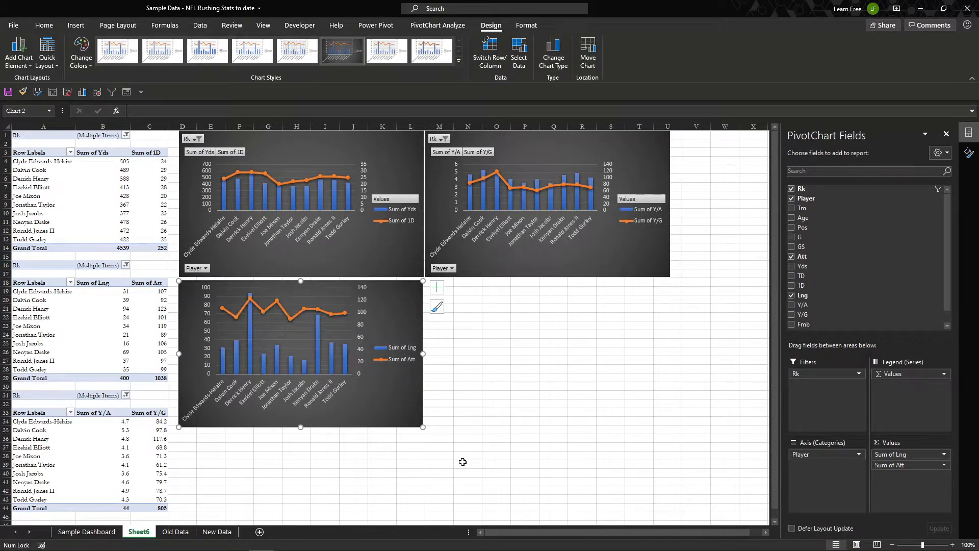
right_click(398, 198)
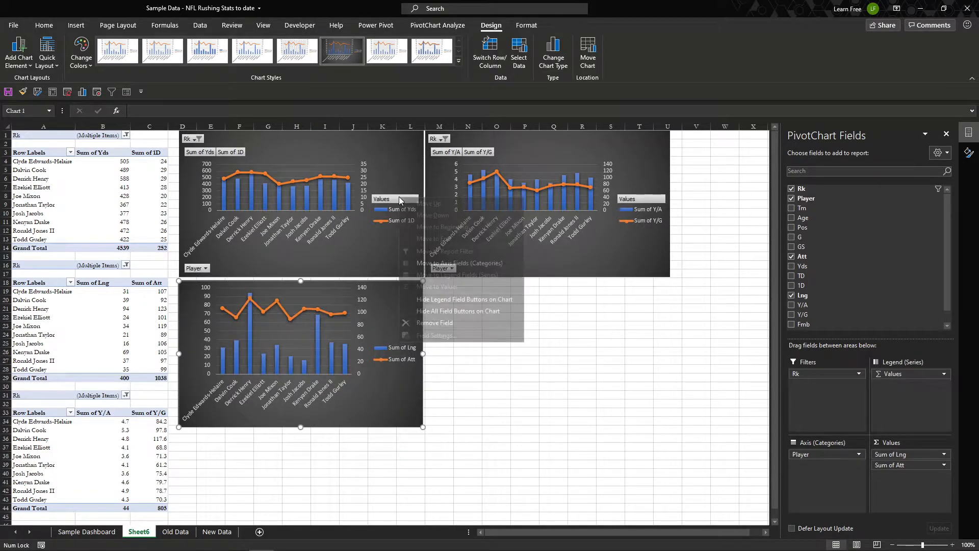
click(488, 310)
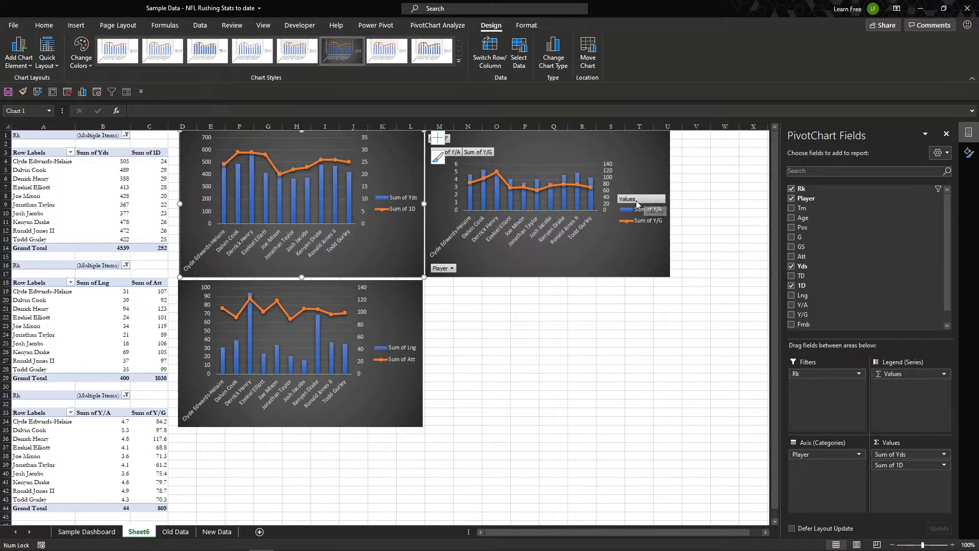
right_click(486, 154)
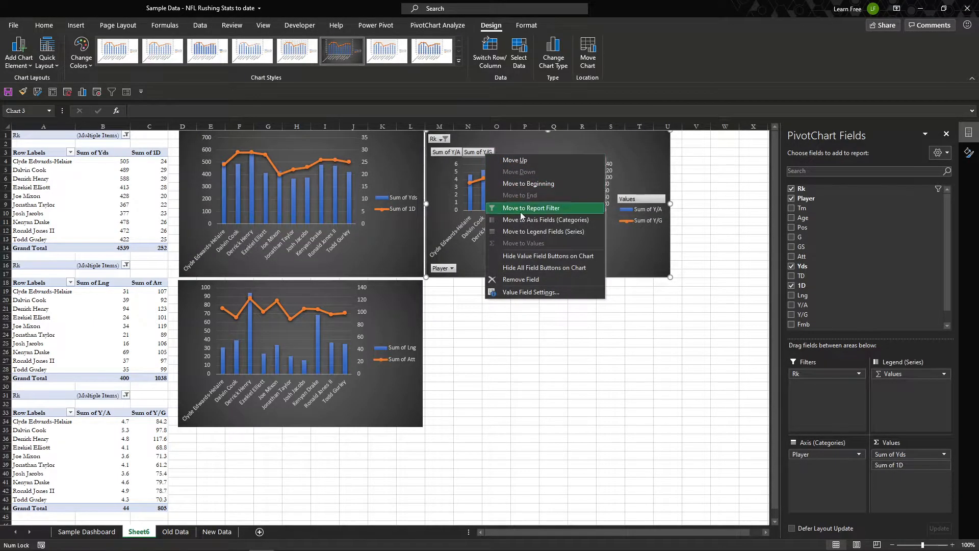
click(555, 269)
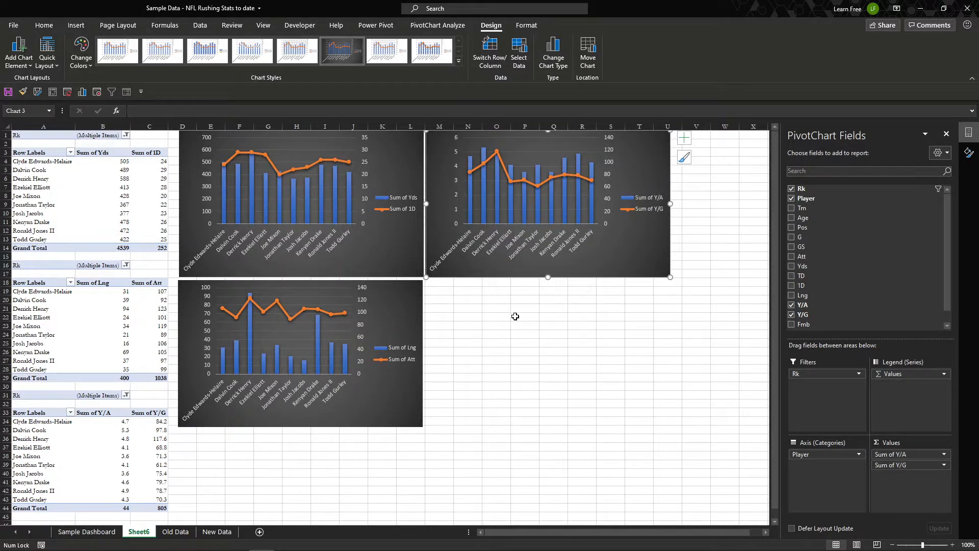
Step: Give the first pivot table the blue style from the first row of the Medium group, with banded rows and banded columns
click(95, 182)
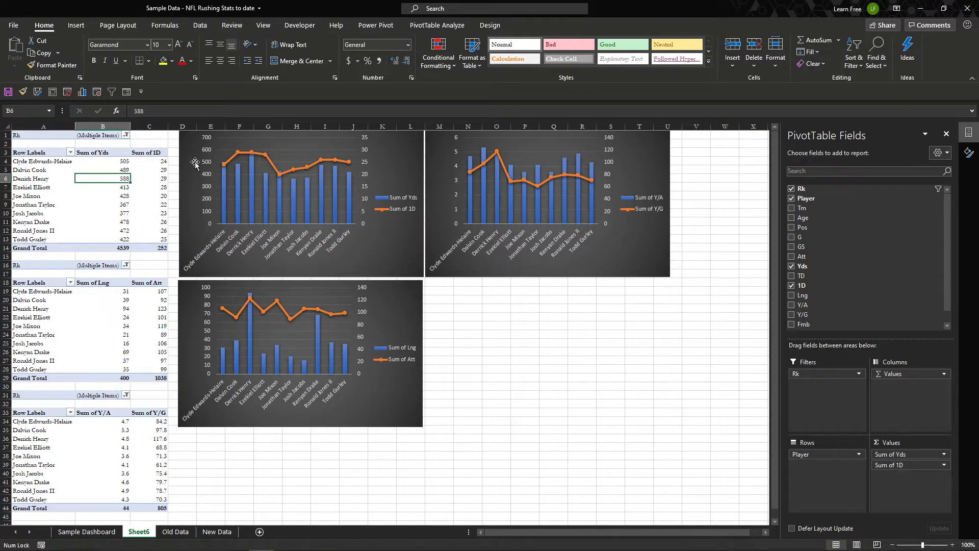
click(482, 28)
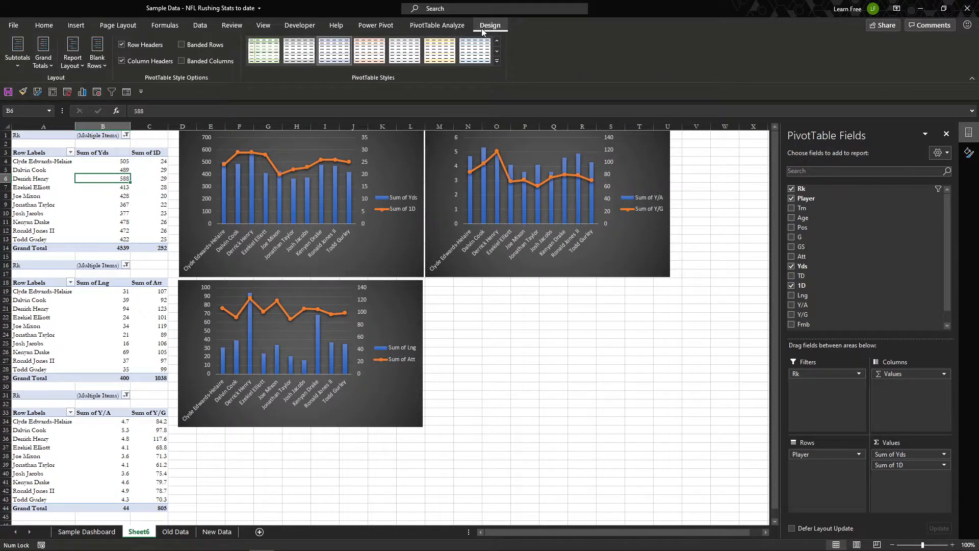
click(499, 61)
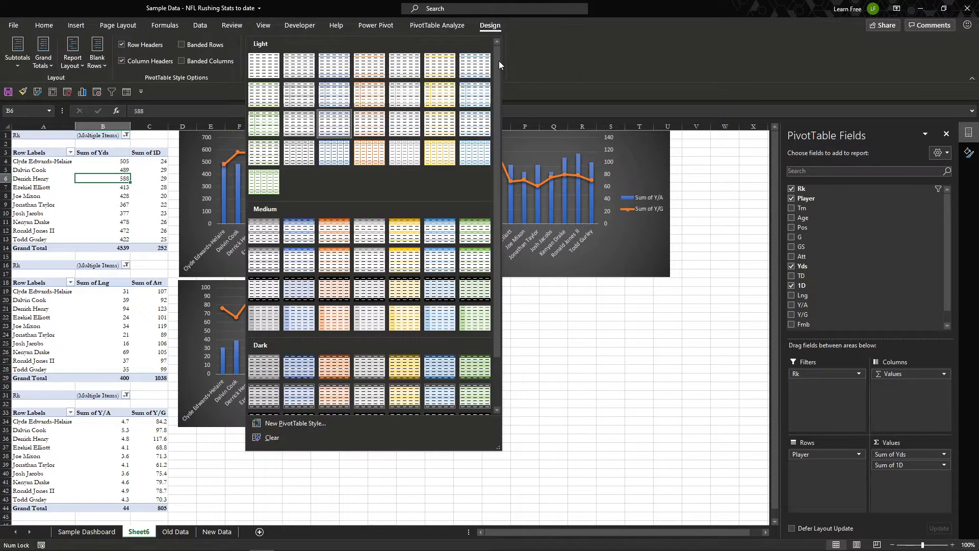
click(300, 226)
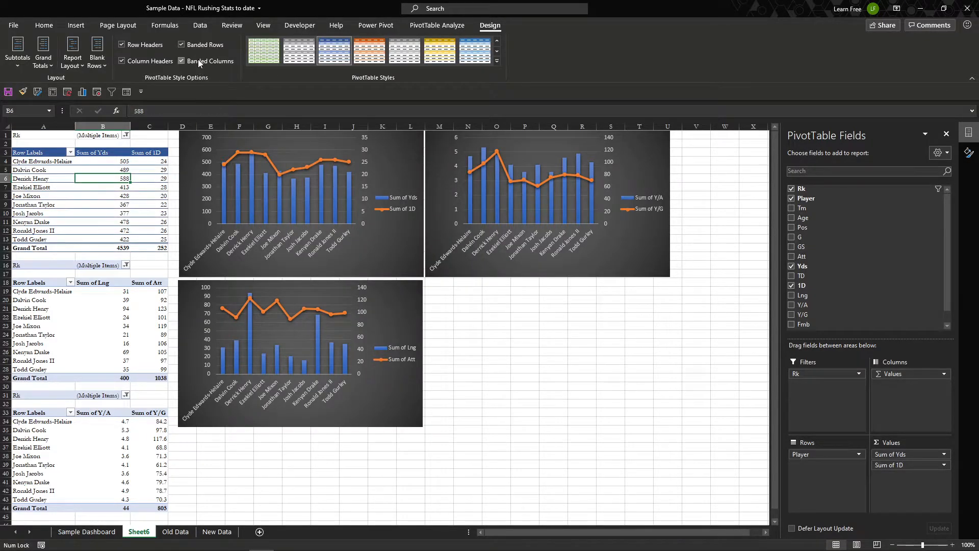
Step: Apply the same blue Medium style to the Lng and Att pivot table and turn on its banded columns and rows
click(106, 316)
click(497, 62)
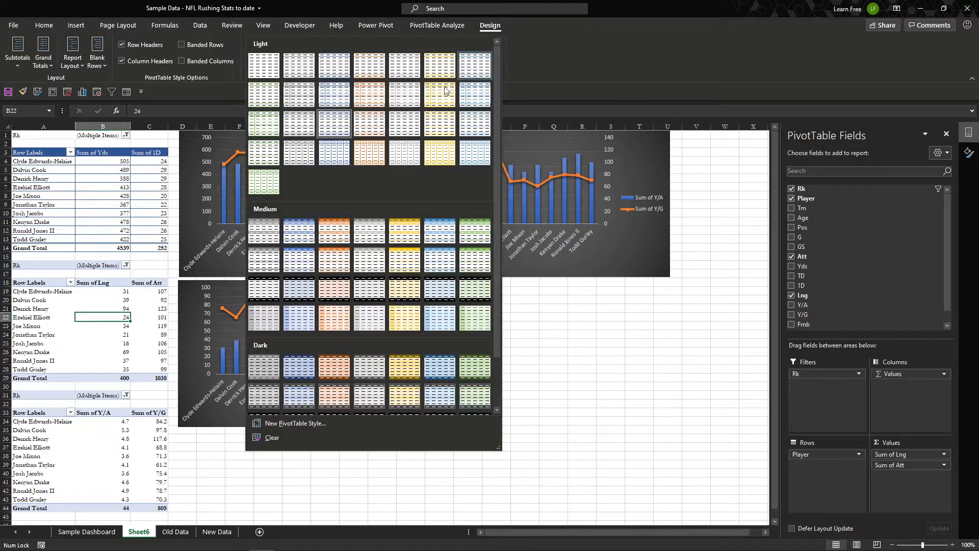
click(300, 231)
click(210, 60)
click(202, 44)
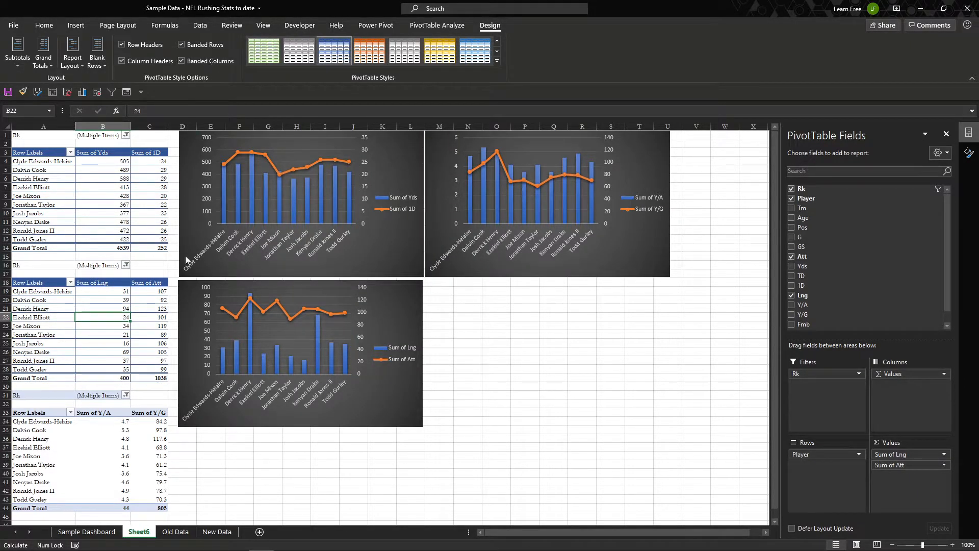
Step: Format the Y/A and Y/G pivot table with the matching blue Medium style, including banded columns and banded rows
click(155, 430)
click(498, 62)
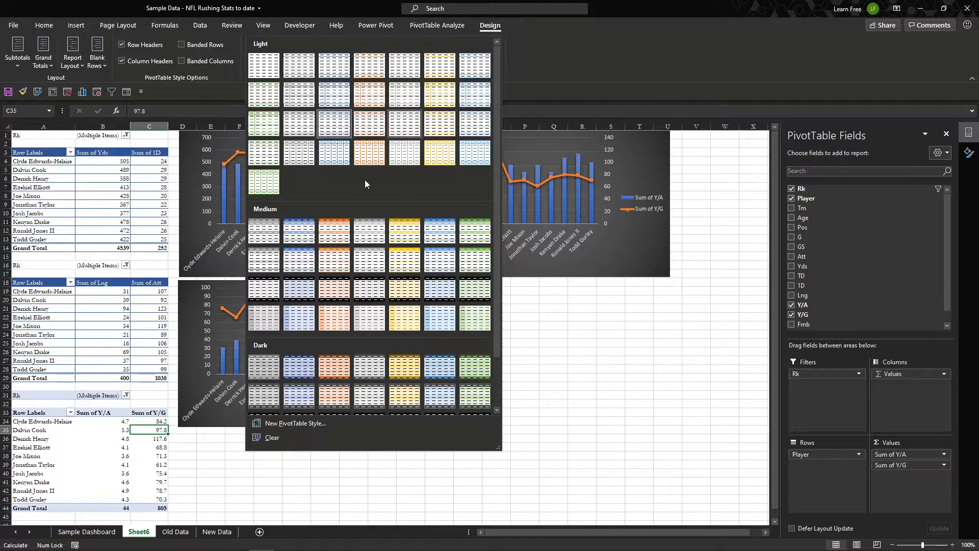
click(299, 231)
click(196, 61)
click(195, 45)
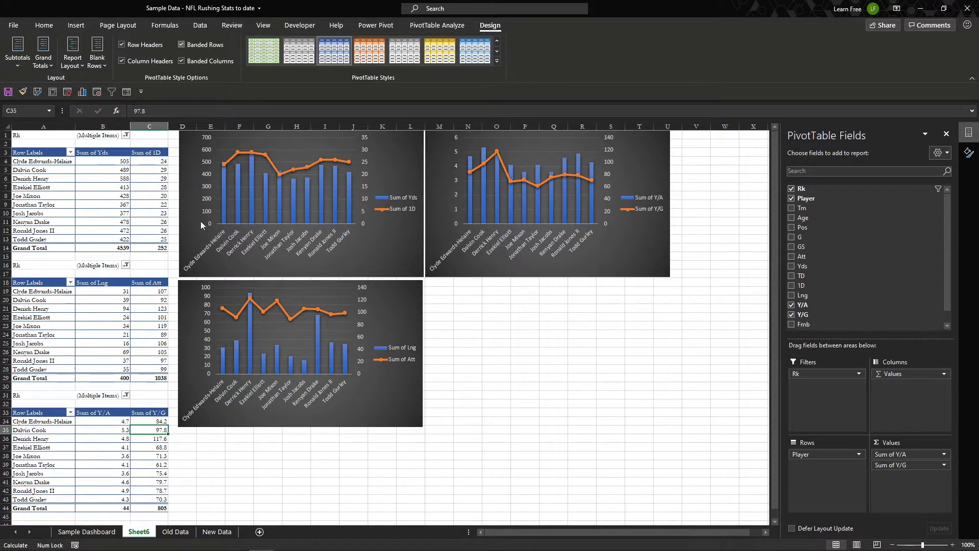
Step: Insert slicers for Tm, Pos, TD and Fmb from the first pivot table
click(124, 221)
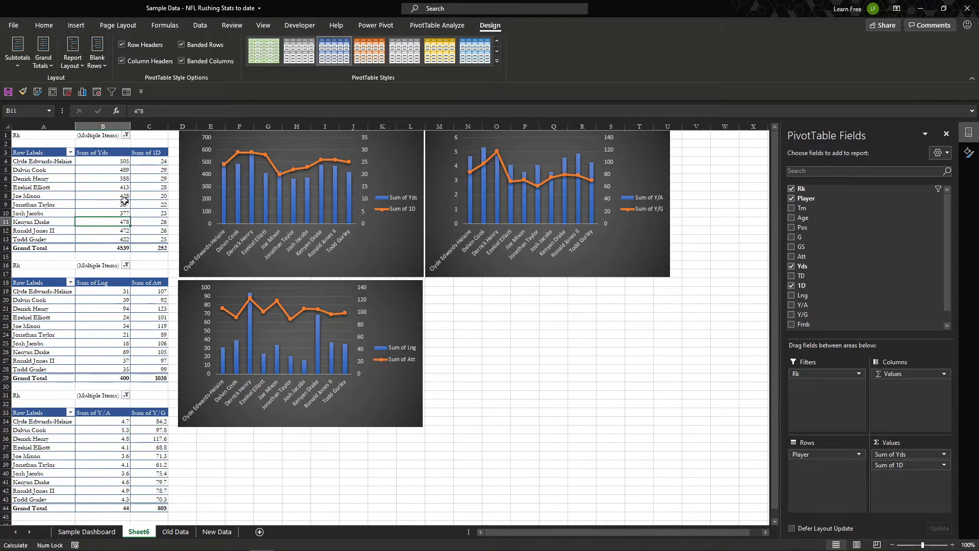
click(99, 170)
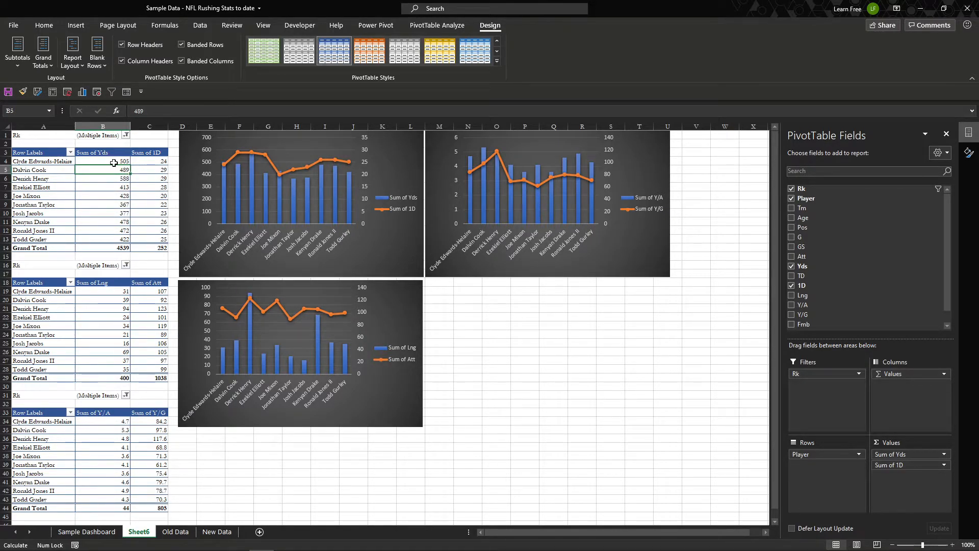
click(76, 25)
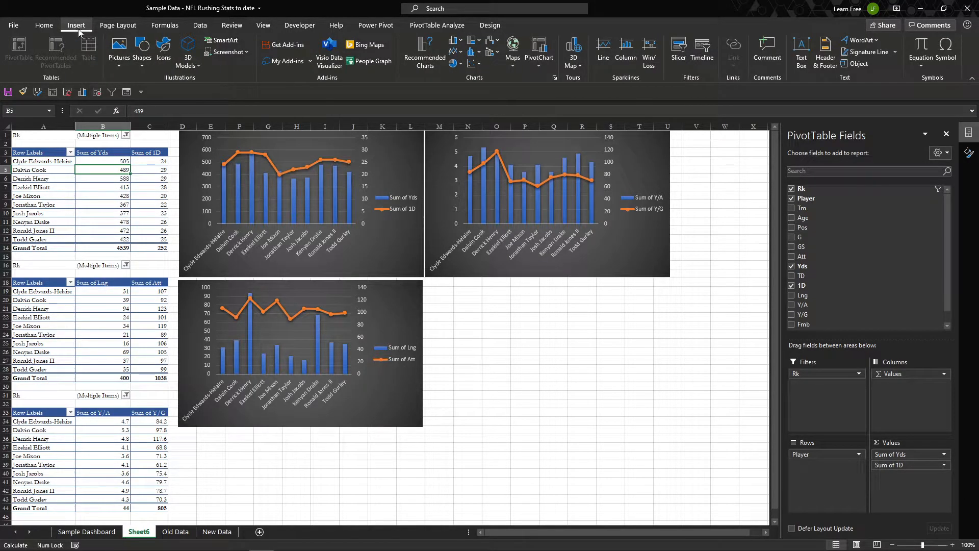
click(683, 60)
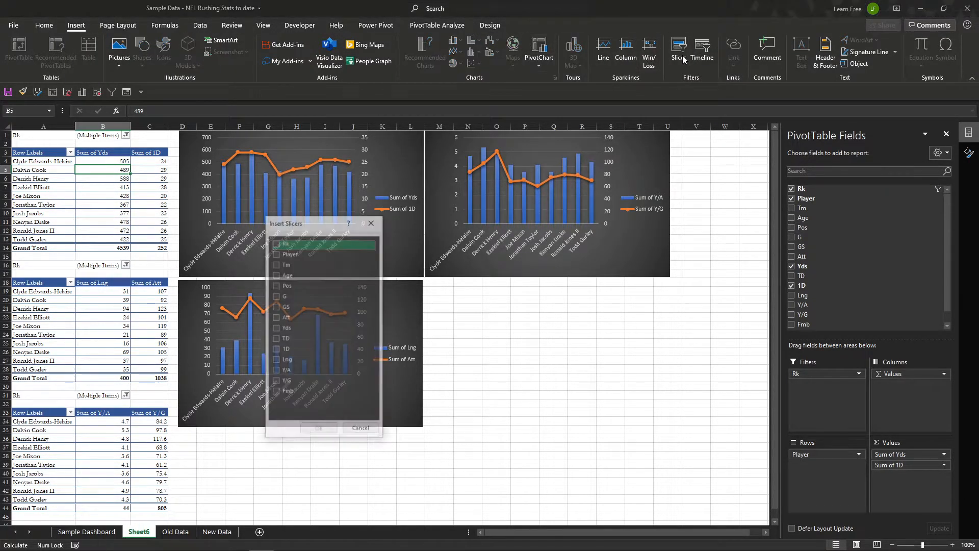
click(275, 264)
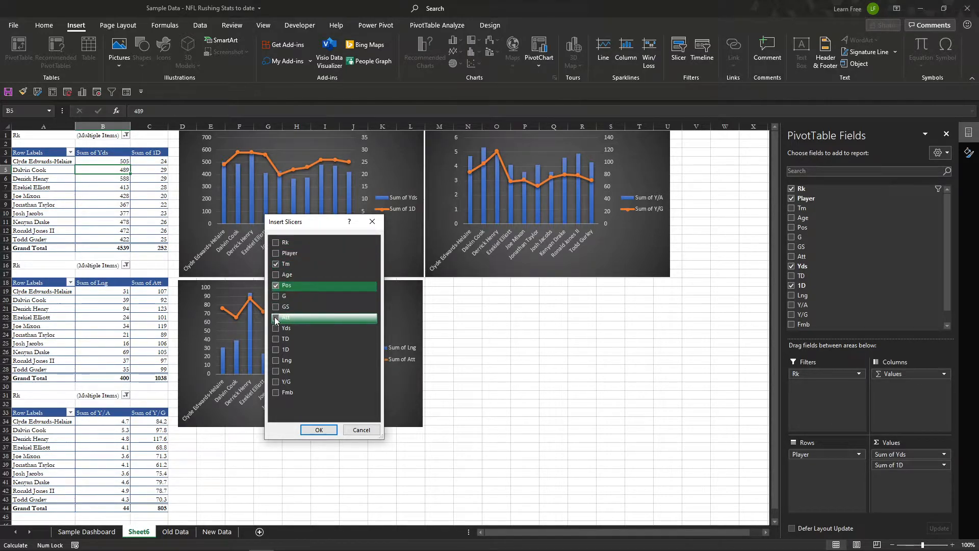
click(276, 339)
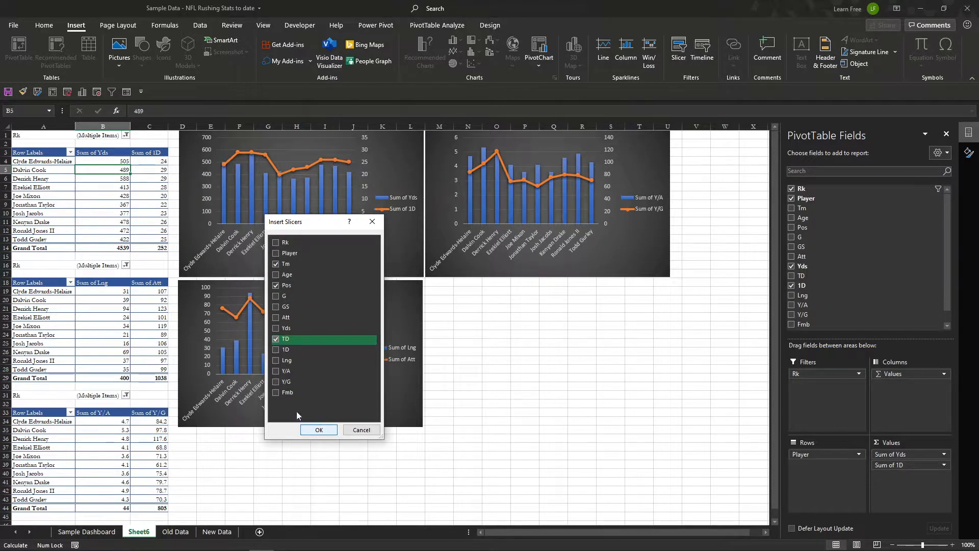
click(278, 392)
click(318, 430)
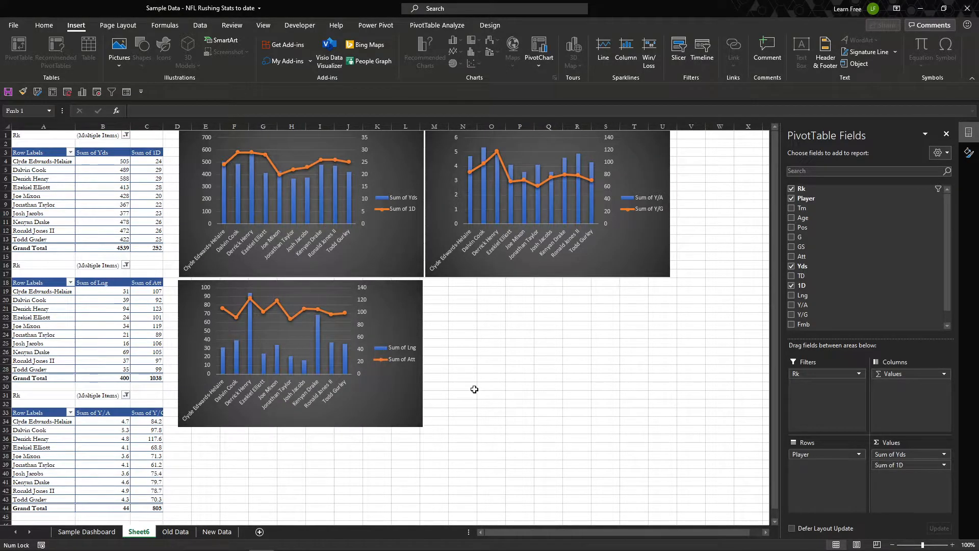
Step: Arrange the TD, Fmb, Tm and Pos slicers in a two-by-two block beneath the Y/A and Y/G chart
drag(426, 298, 645, 287)
drag(412, 282, 558, 287)
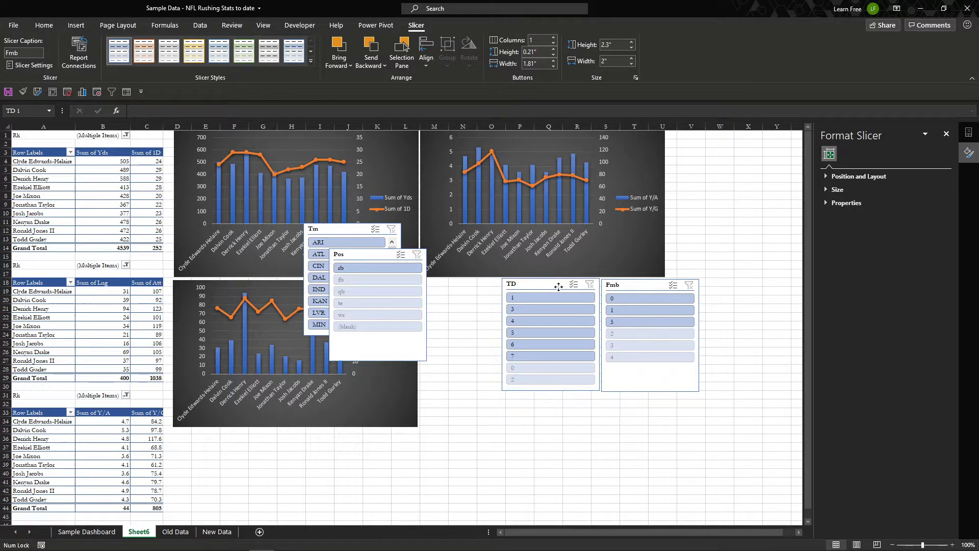
drag(372, 255, 632, 398)
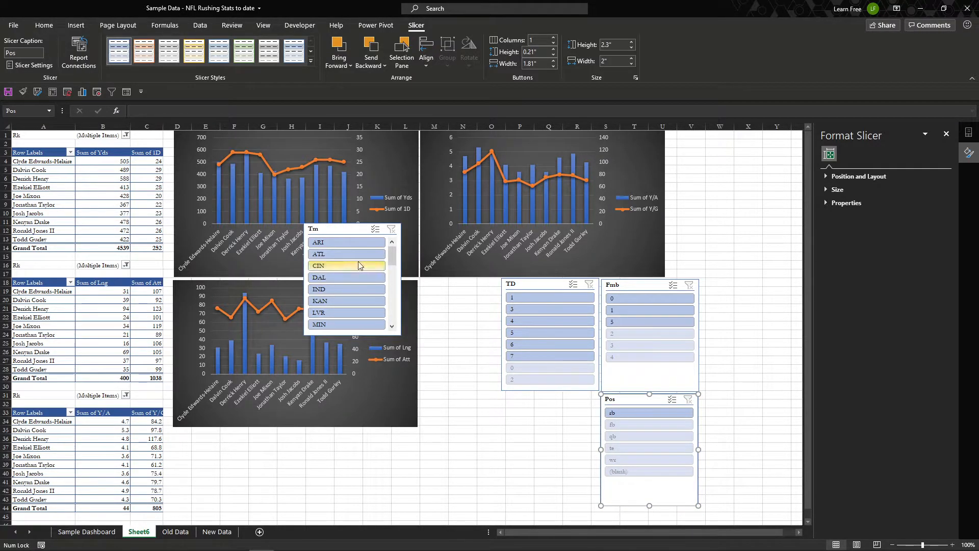
drag(351, 232, 549, 402)
Step: Apply the blue style from the Dark group to the Tm, TD, Fmb and Pos slicers
click(311, 64)
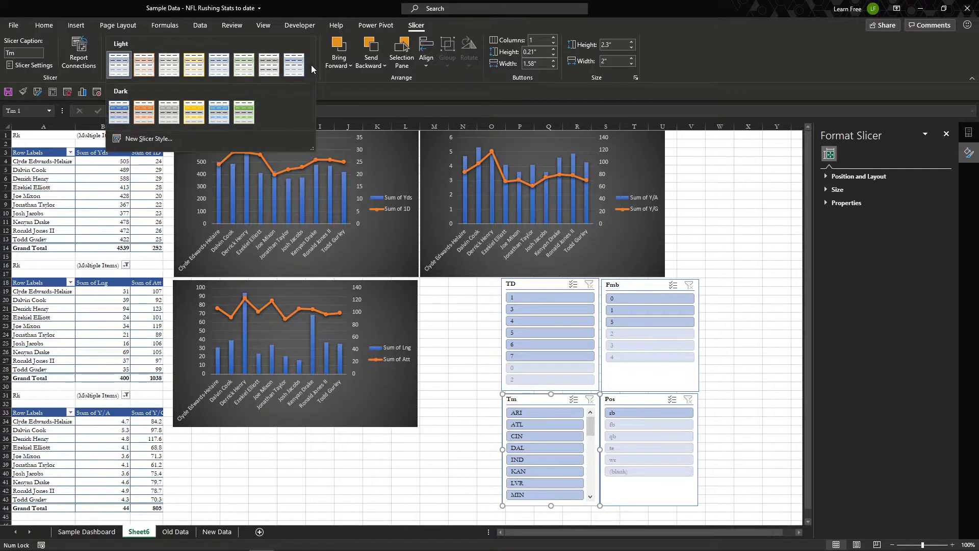
click(120, 113)
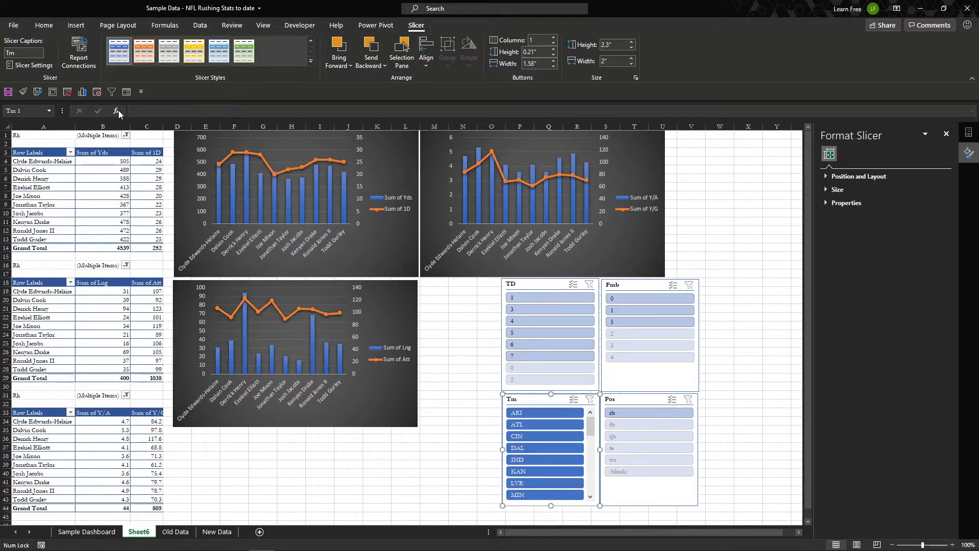
click(530, 284)
click(119, 51)
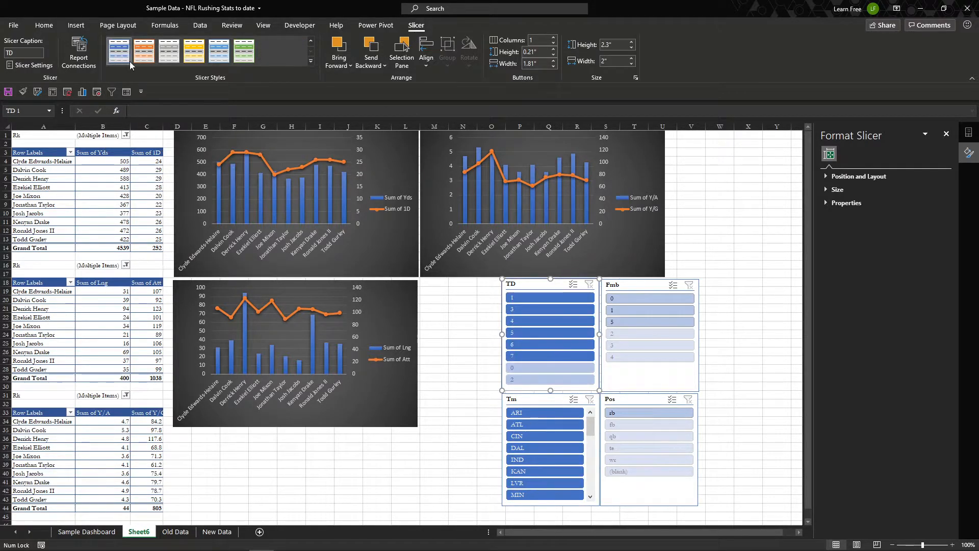
click(641, 285)
click(114, 54)
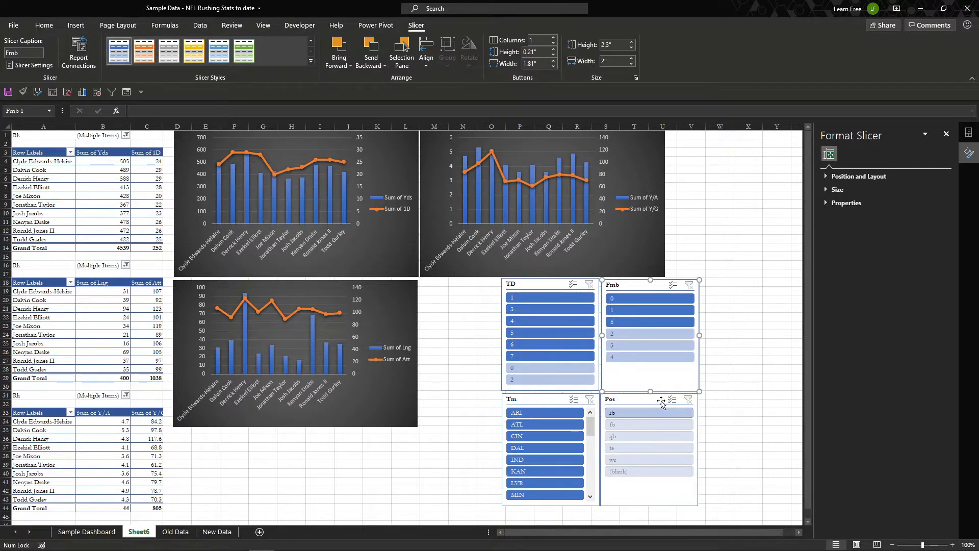
click(655, 399)
click(119, 57)
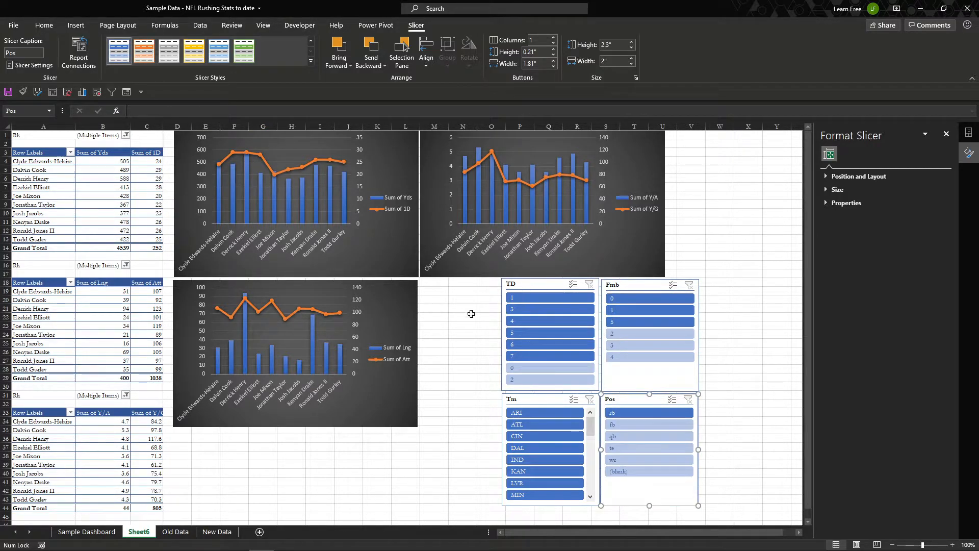
Step: Enlarge the Lng and Att chart so it extends across to the slicers and slightly further down
click(398, 307)
drag(419, 354, 497, 354)
drag(335, 428, 336, 447)
click(725, 209)
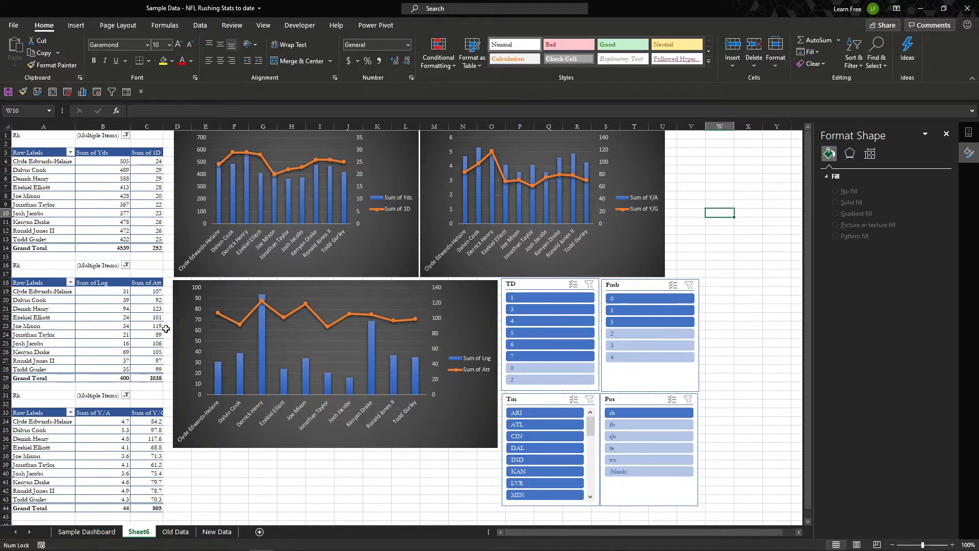
Step: Test the slicers by filtering on TD 7 and on Fmb 0, clearing each filter after viewing it
click(147, 326)
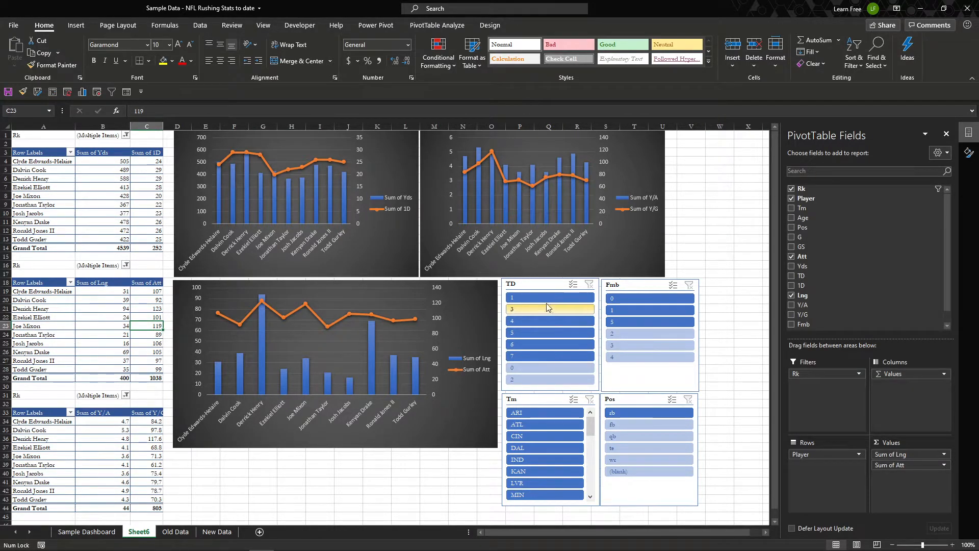
click(553, 355)
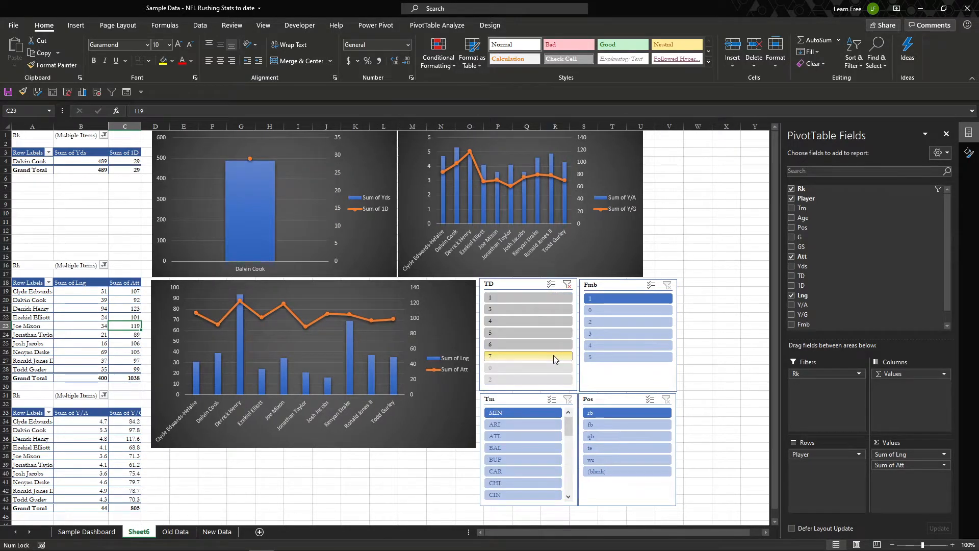
click(567, 284)
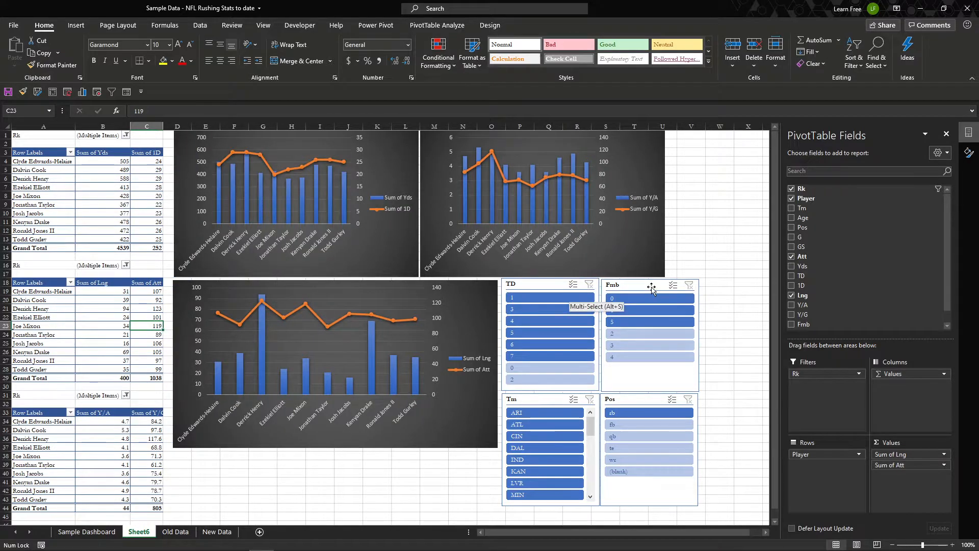
click(642, 301)
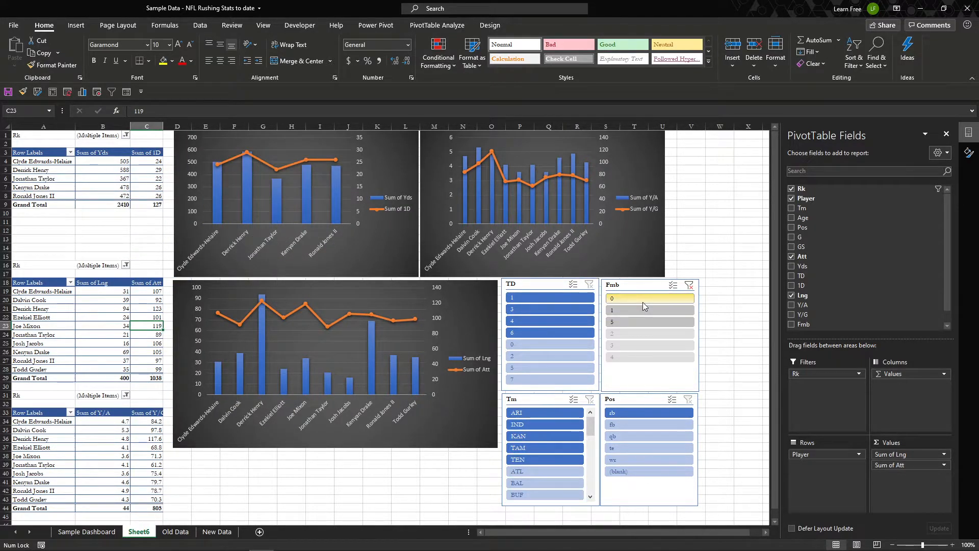
click(689, 285)
click(143, 180)
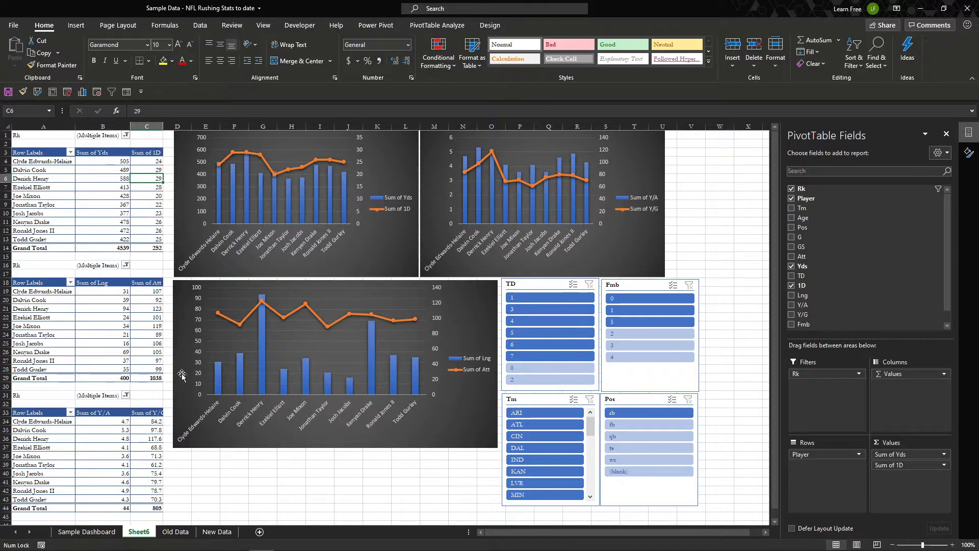
Step: Rename the Sheet6 worksheet as New Dashboard
double_click(138, 532)
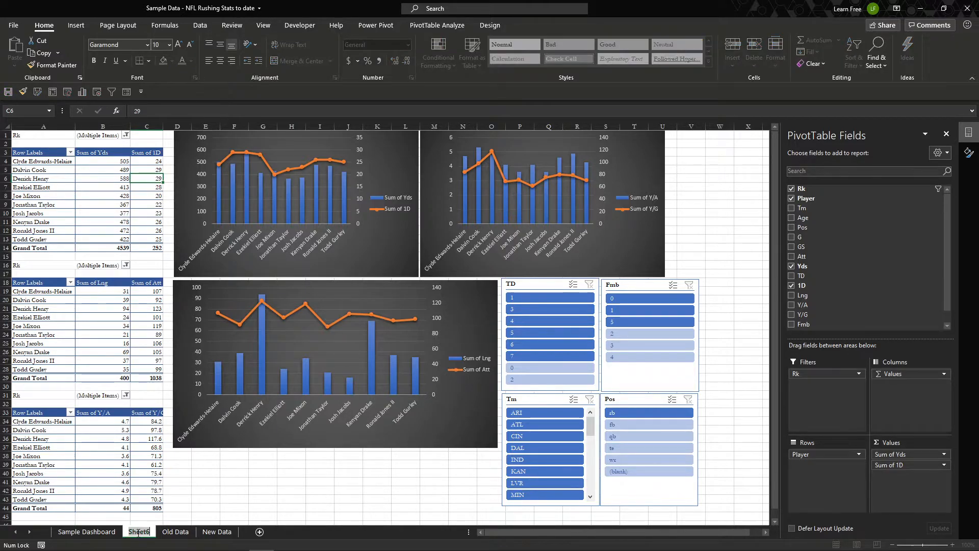
text(New D)
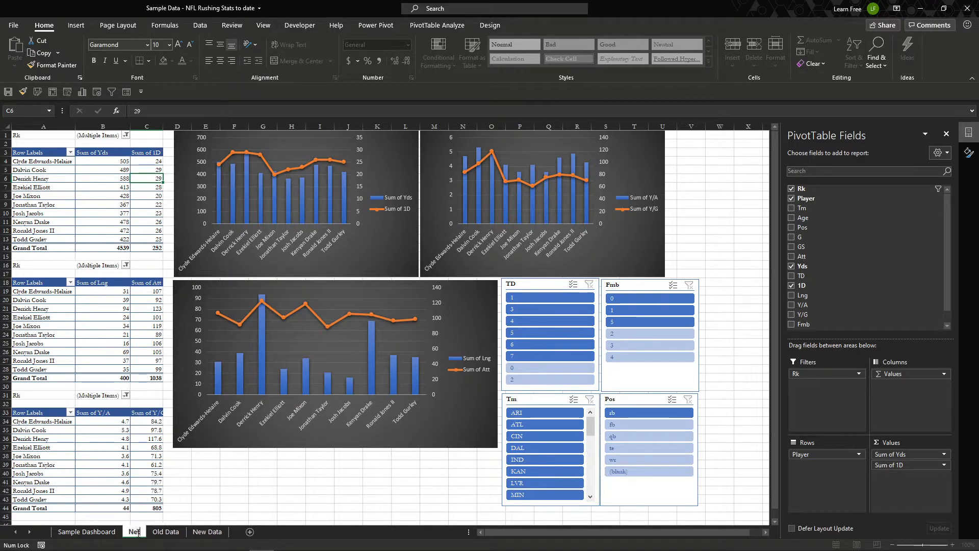
text(ashboard)
key(Return)
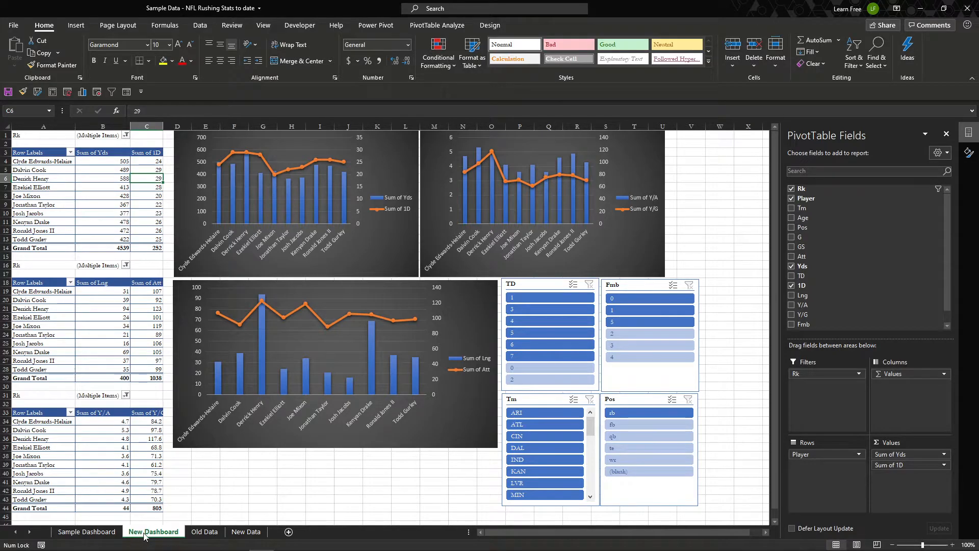
Step: Copy the whole stats table from the New Data sheet and paste it over the Old Data table starting at A2
click(242, 532)
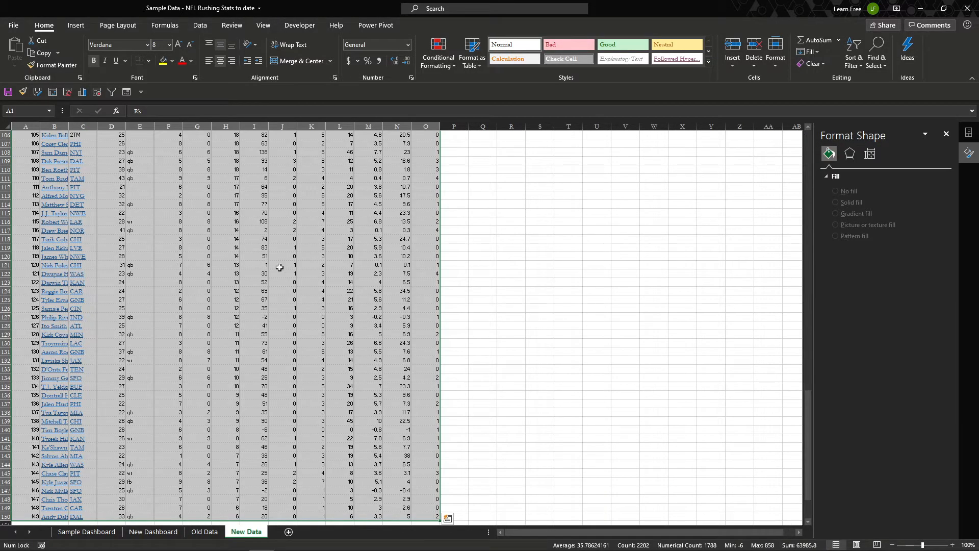
scroll(252, 285, up, 11)
scroll(228, 319, up, 20)
click(198, 144)
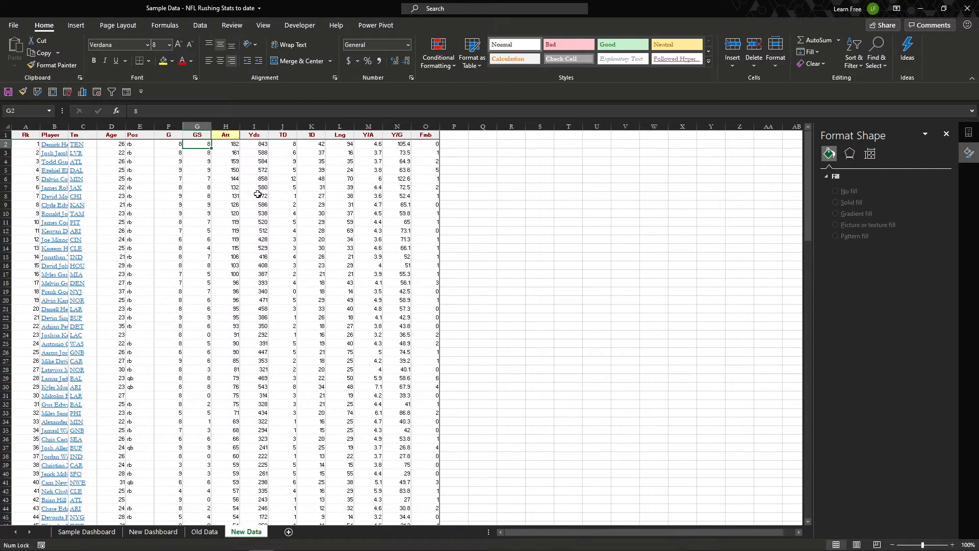
drag(23, 136, 423, 506)
key(ctrl+c)
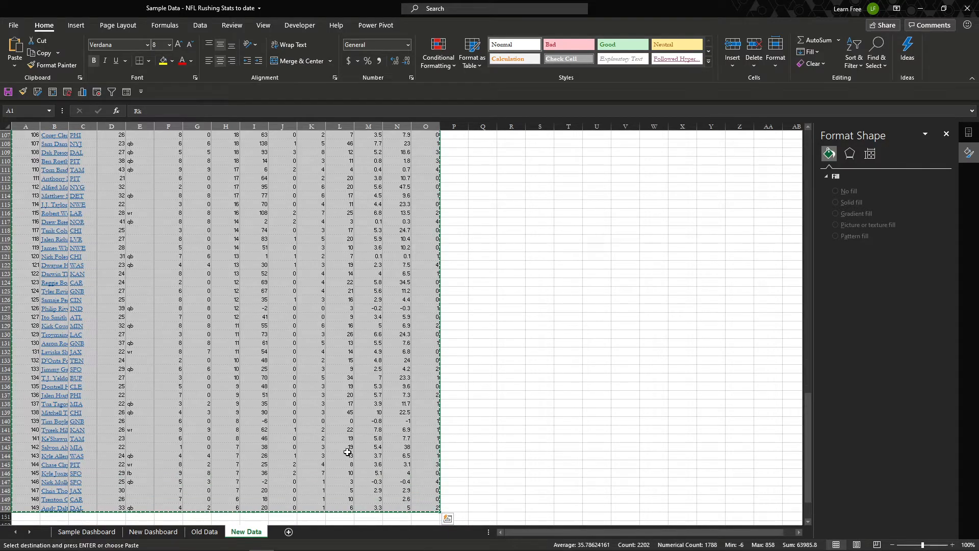
click(201, 531)
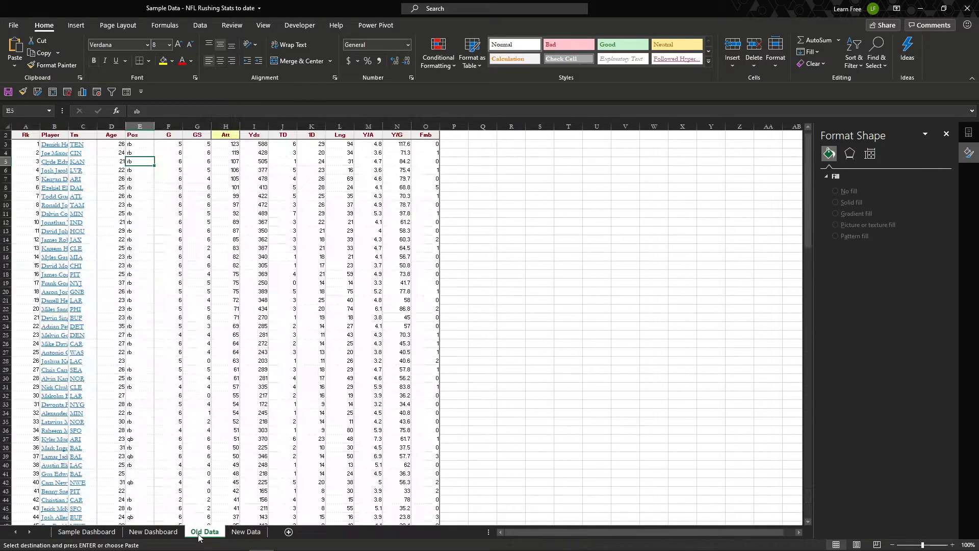
click(32, 133)
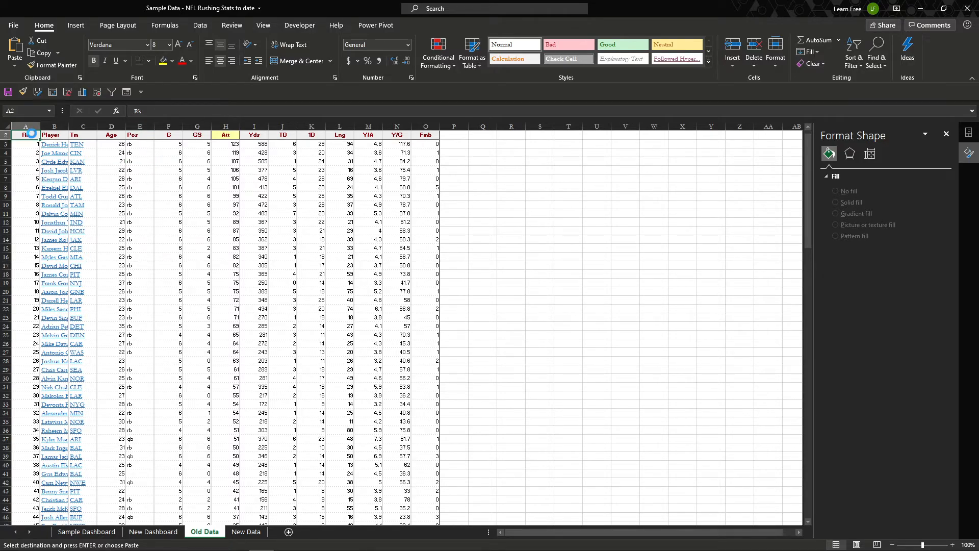
key(ctrl+v)
Step: Set the New Dashboard's first pivot table data source to 'Old Data'!$A$2:$O$151 and refresh it
click(149, 532)
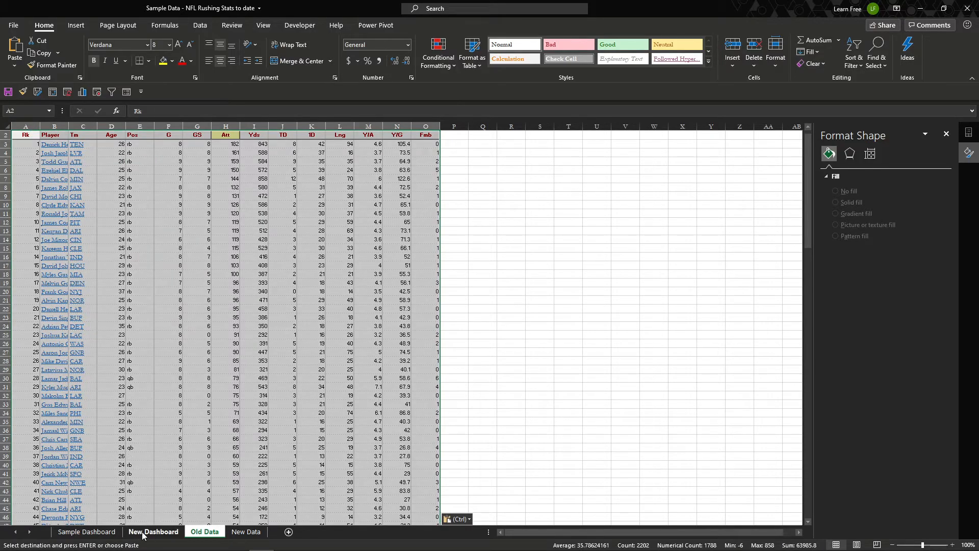
click(119, 204)
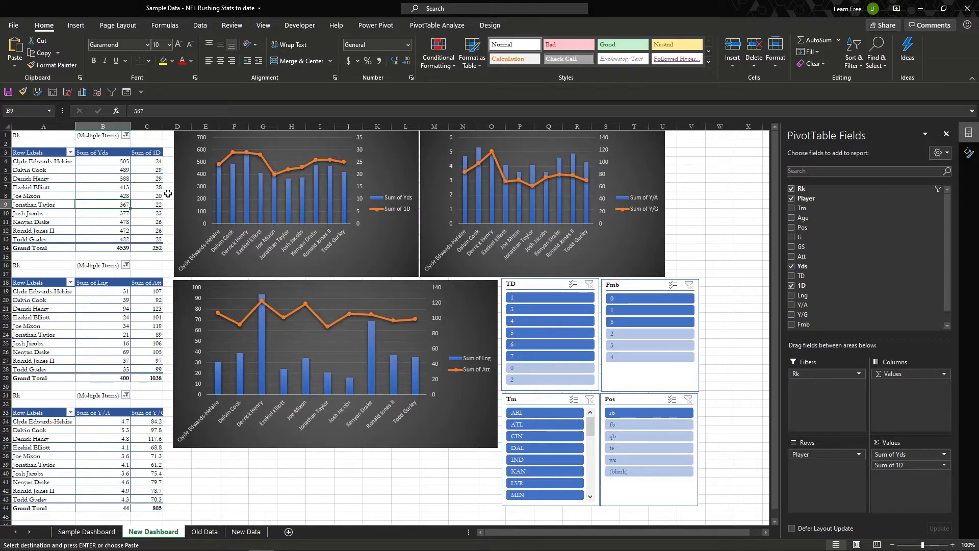
key(Up)
key(Up)
click(438, 26)
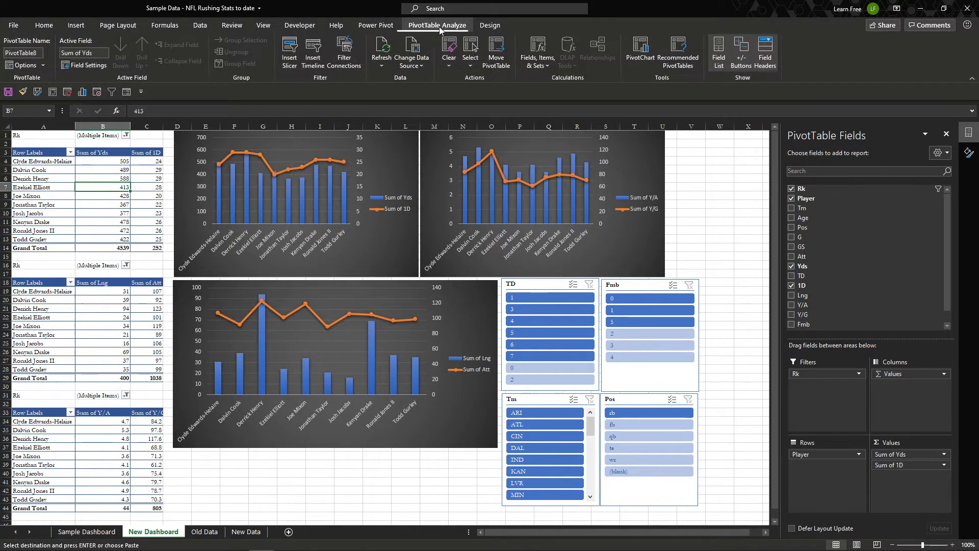
click(413, 47)
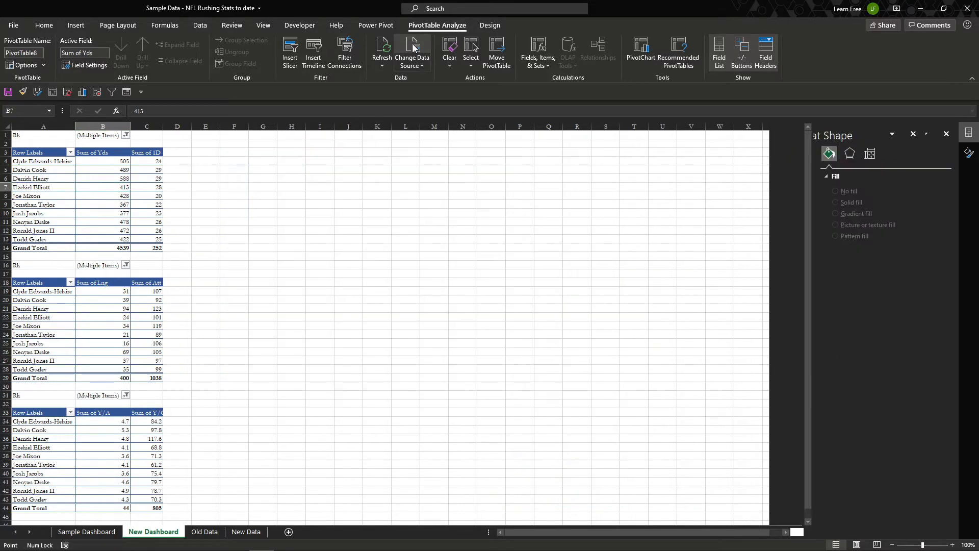
click(23, 137)
drag(23, 136, 426, 507)
click(358, 354)
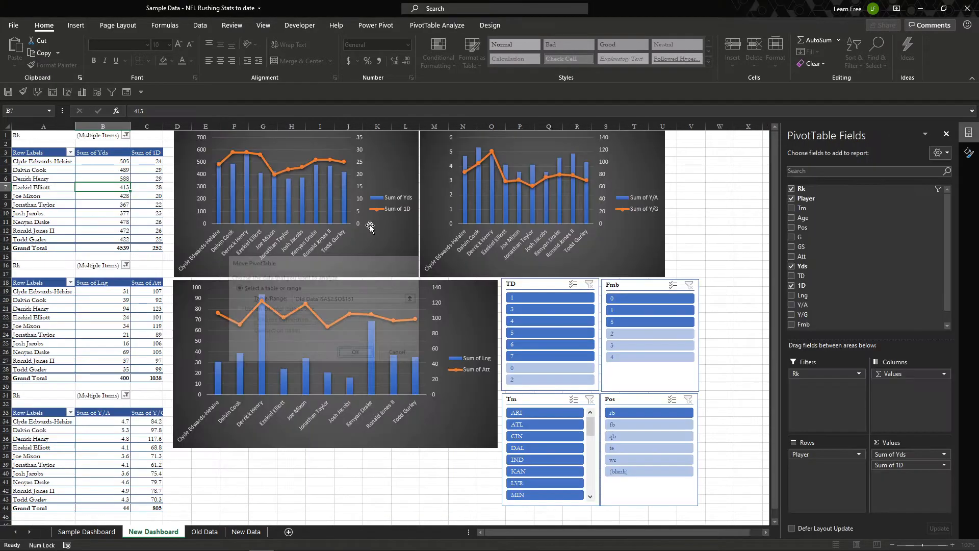
click(382, 48)
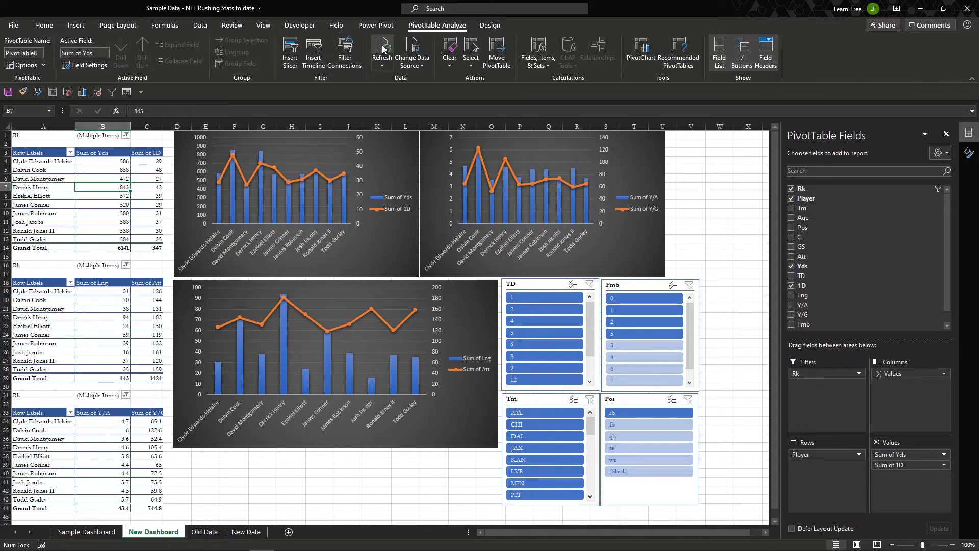
Step: Check the Lng and Att pivot table's source range and inspect the values in all three pivot tables
click(61, 316)
click(413, 48)
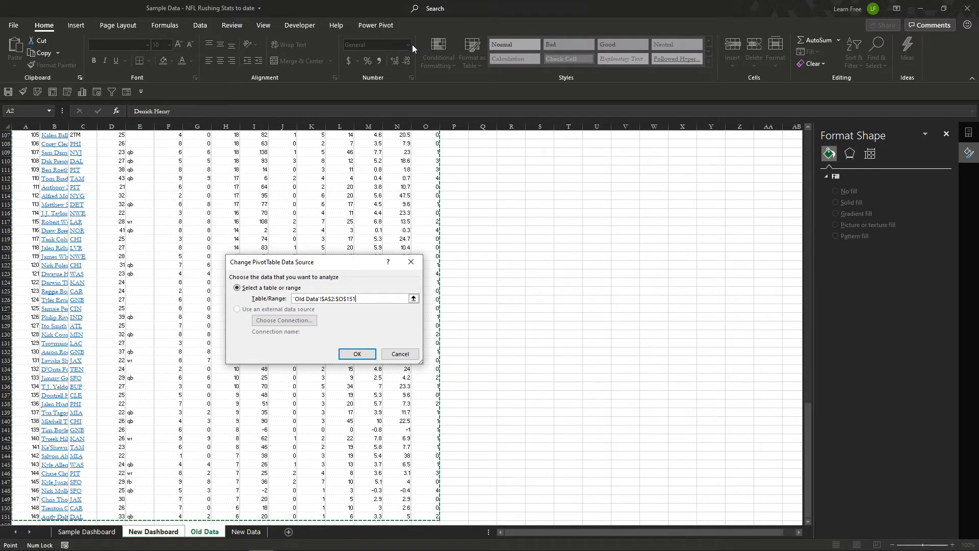
key(Escape)
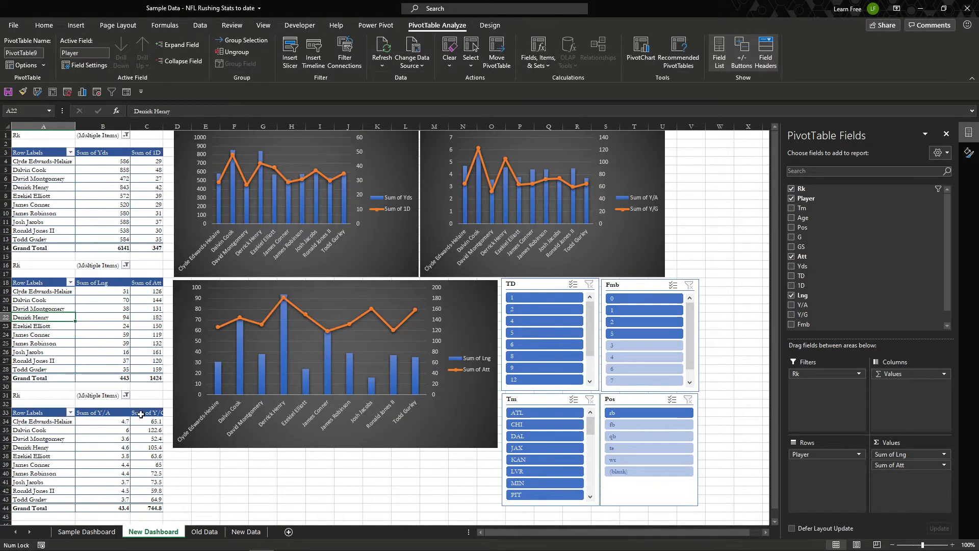
click(146, 446)
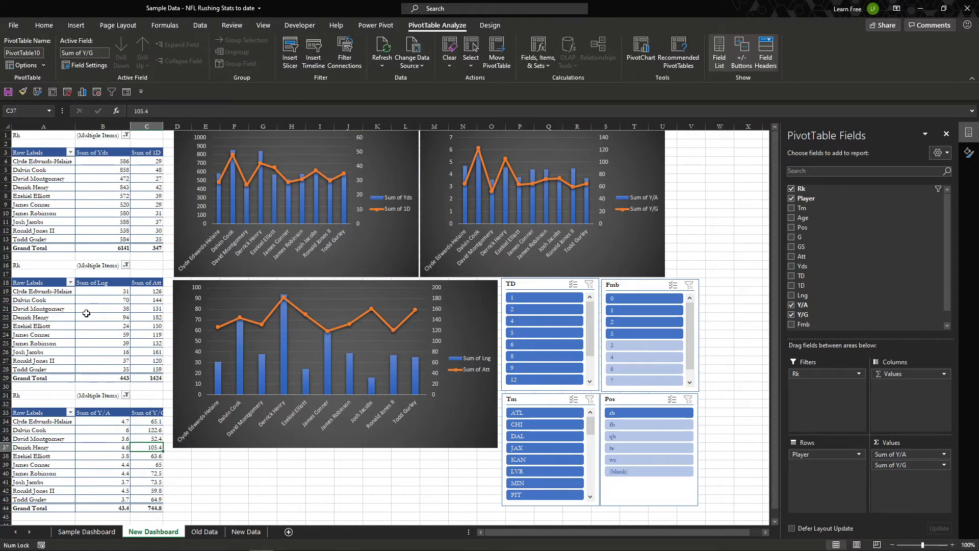
click(100, 343)
click(103, 438)
click(123, 193)
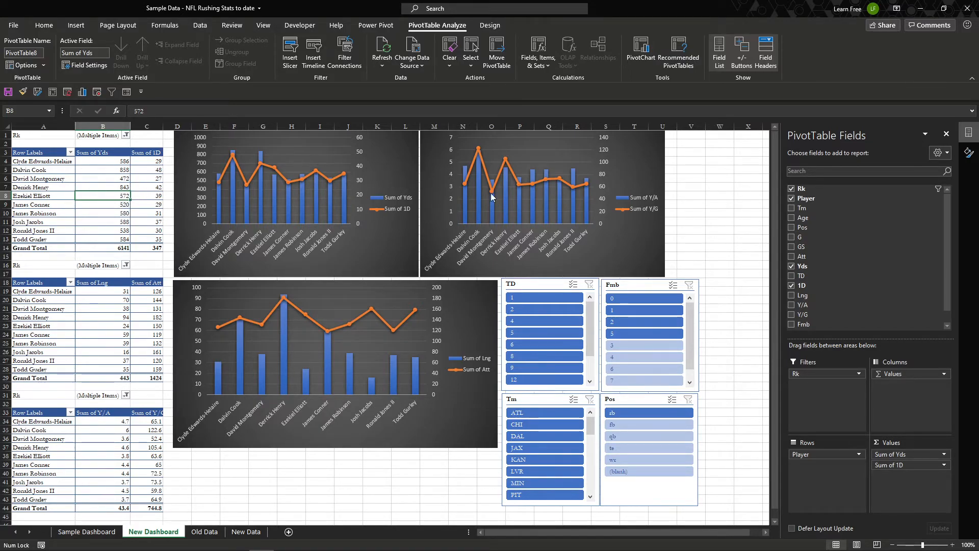
Step: Set the legend position of the Y/A and Y/G chart to Bottom
click(707, 181)
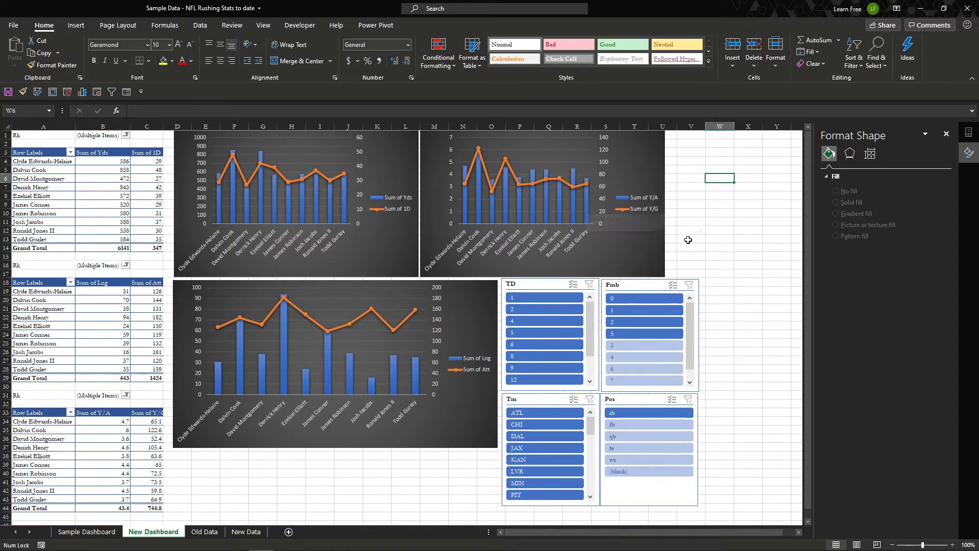
right_click(651, 202)
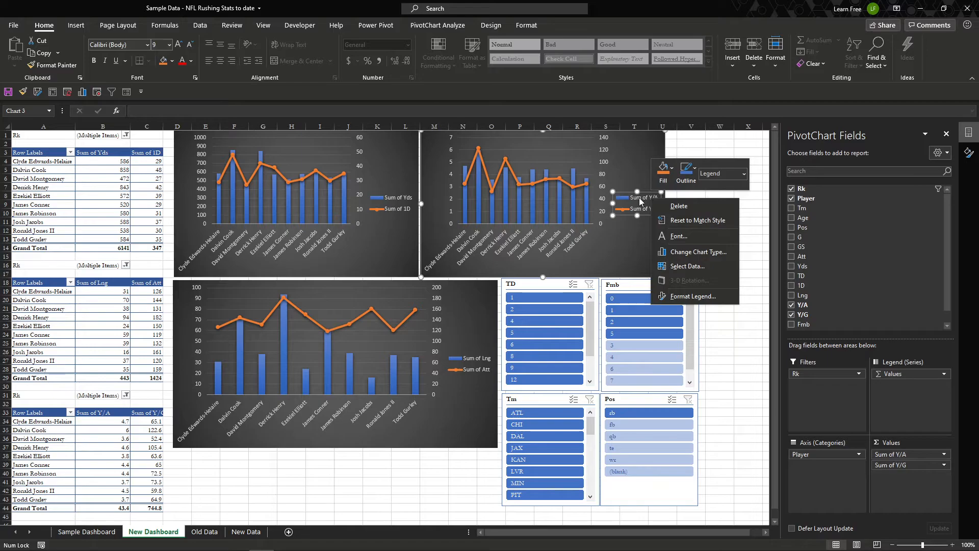
click(714, 299)
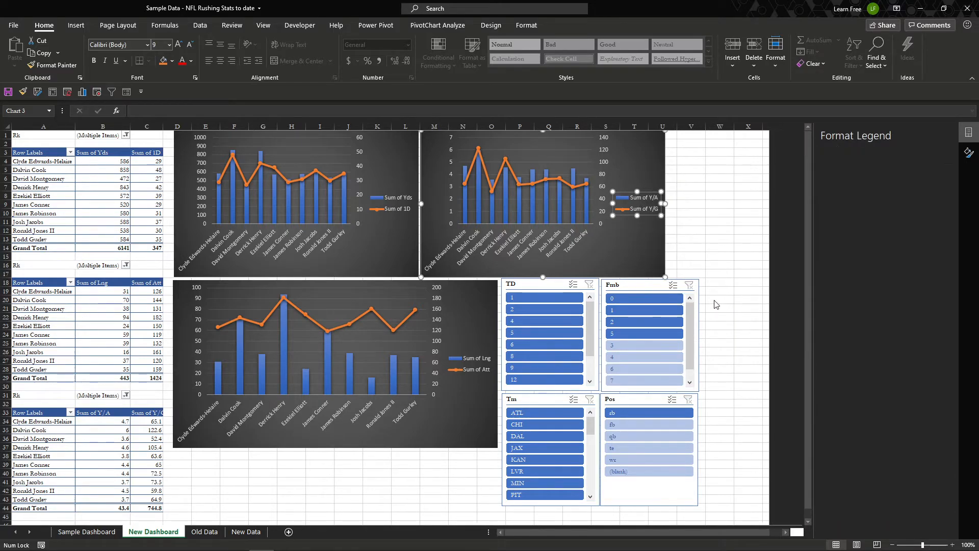
click(841, 228)
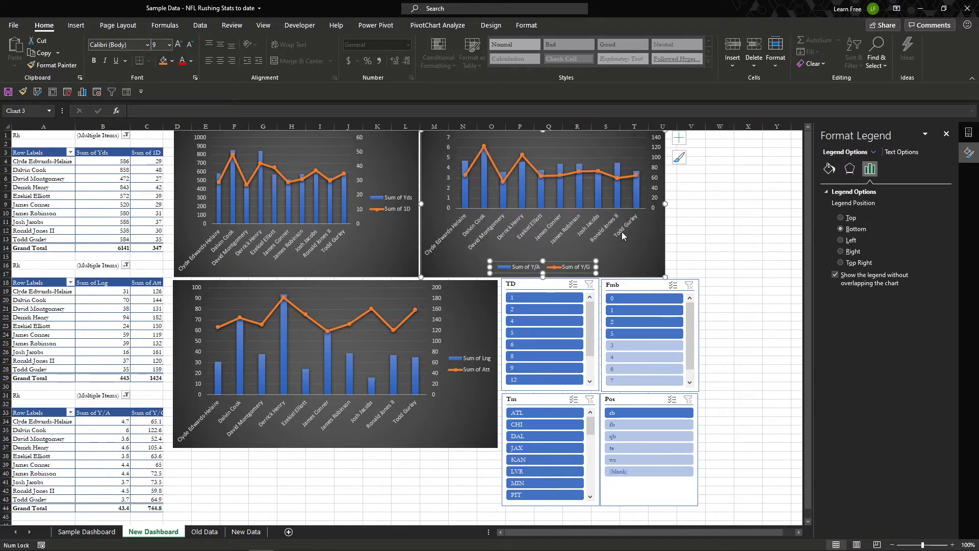
Step: Set the legend position of the Yds and 1D chart to Bottom
right_click(405, 204)
click(446, 299)
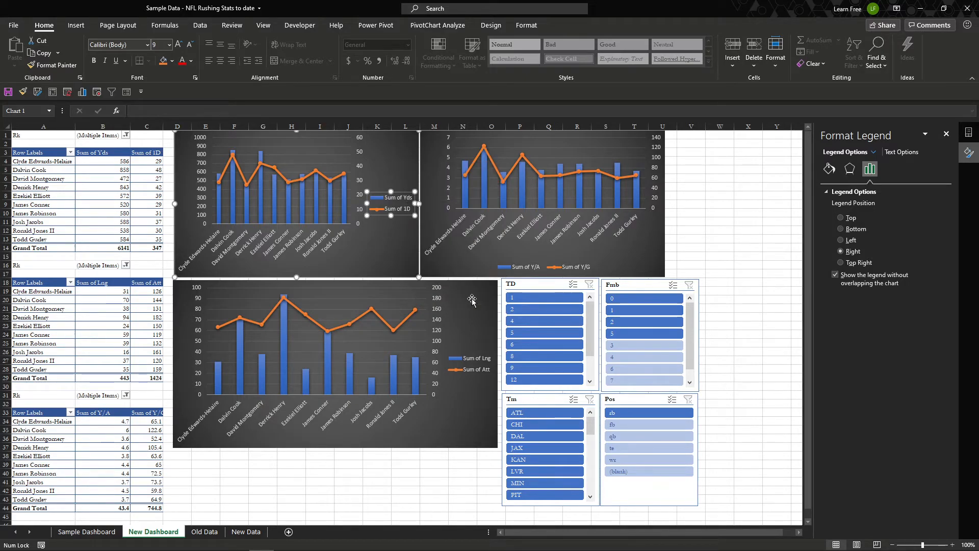
click(840, 229)
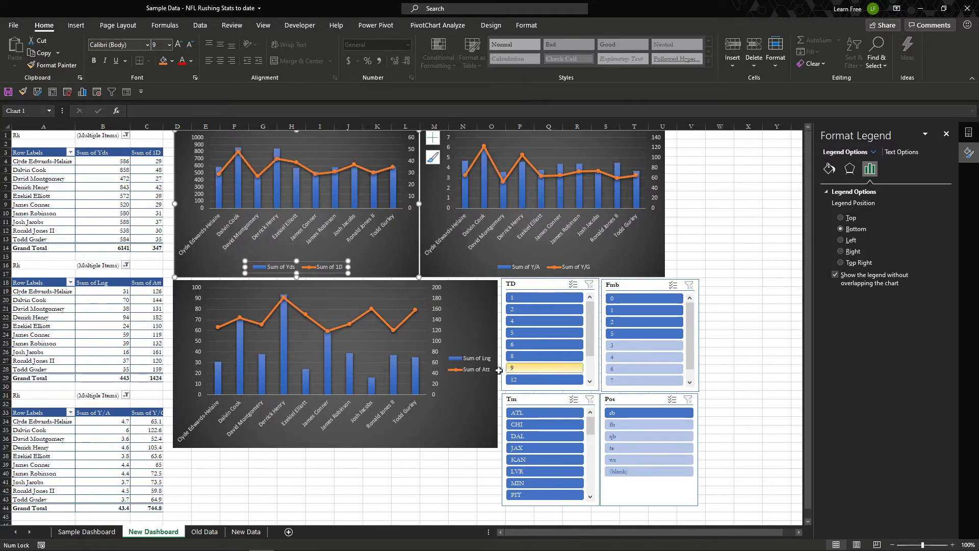
Step: Set the legend position of the Lng and Att chart to Bottom and deselect the chart
right_click(455, 366)
click(496, 464)
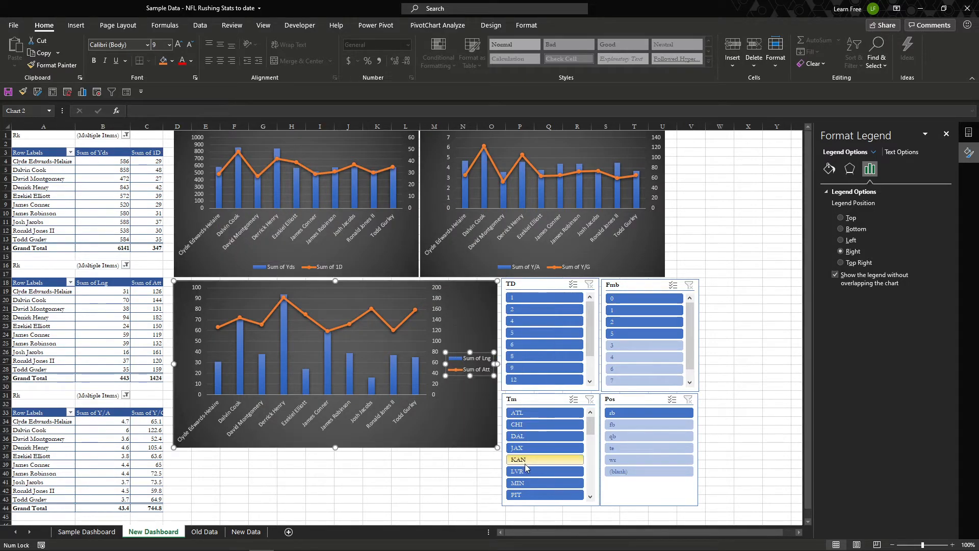
click(844, 230)
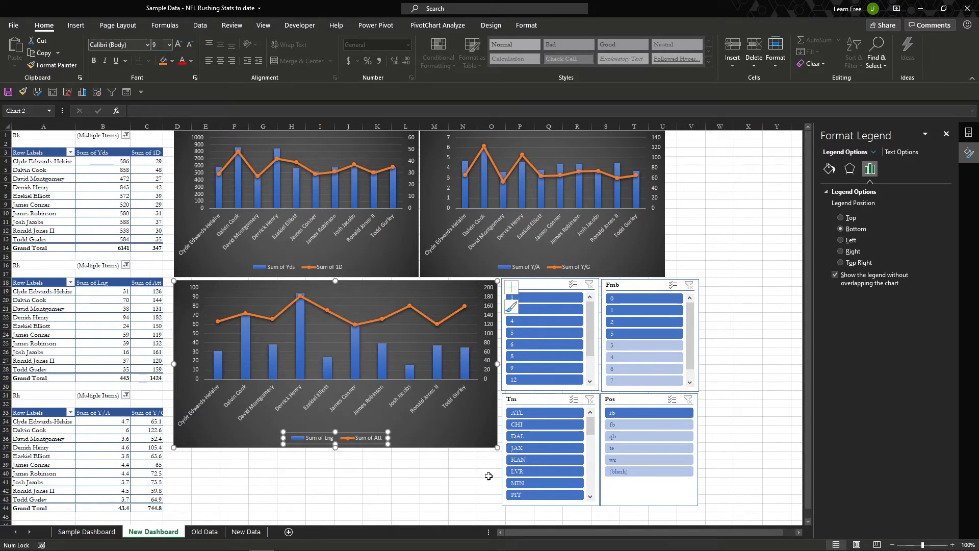
click(432, 481)
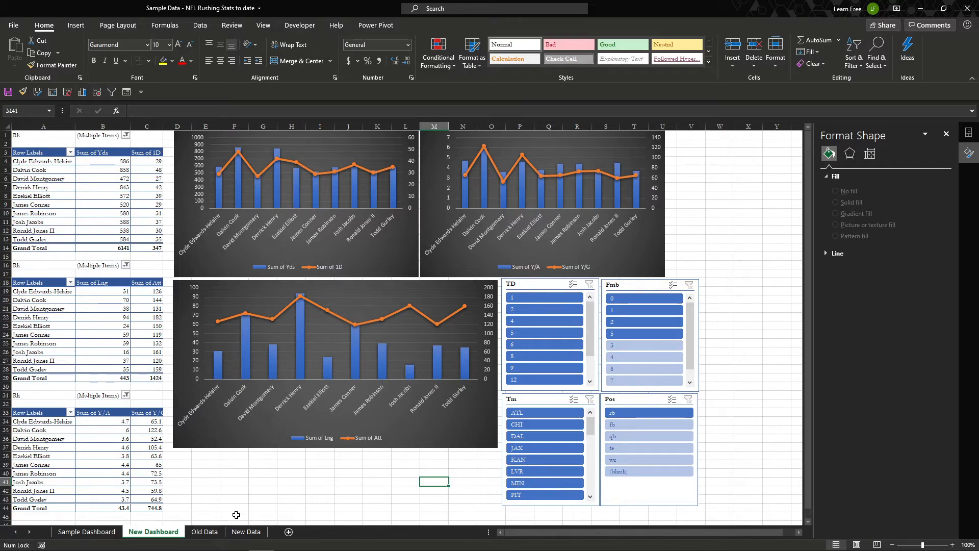
Step: Examine the header and first rows of the table on the Old Data sheet and compare it with the New Data sheet
click(204, 532)
scroll(119, 253, up, 2)
scroll(119, 253, up, 18)
click(131, 172)
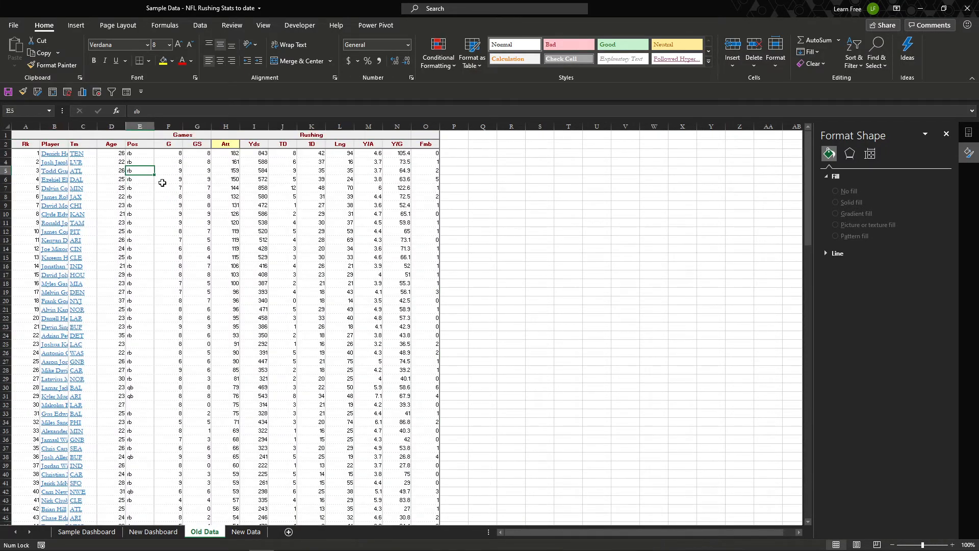
click(142, 162)
drag(24, 146, 431, 179)
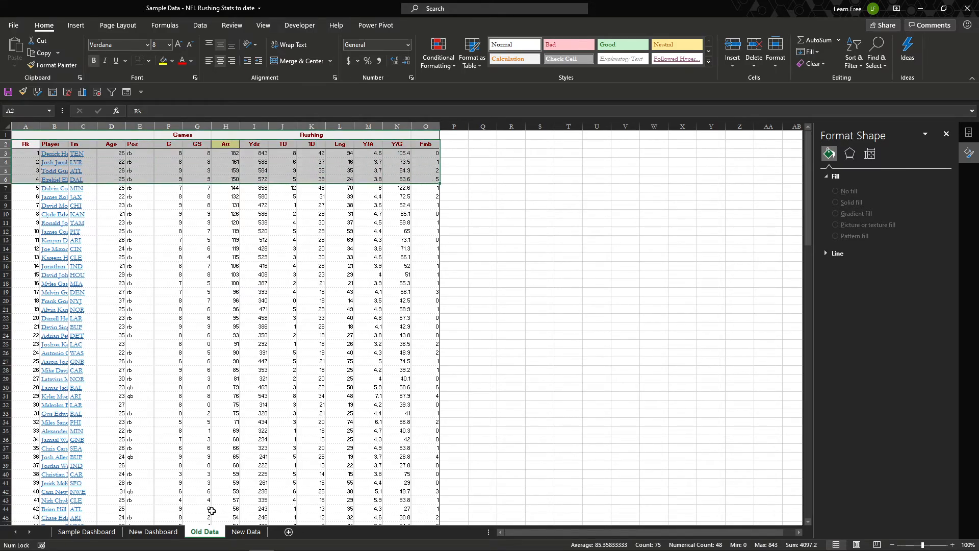
click(245, 533)
click(252, 508)
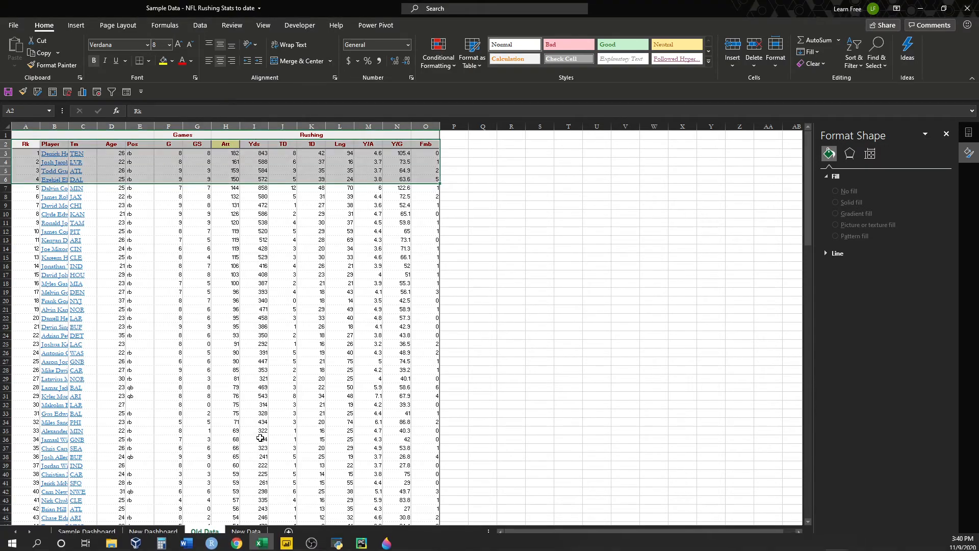
click(246, 531)
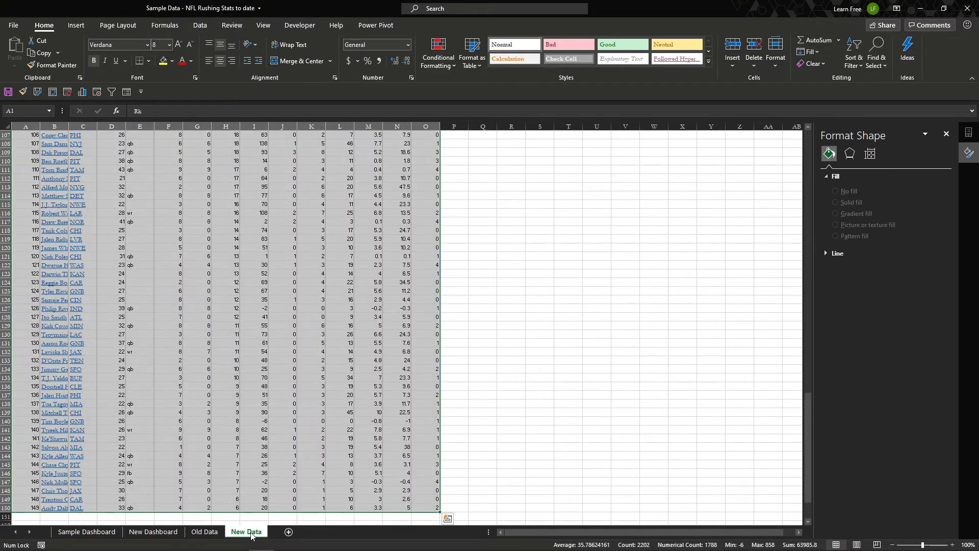
click(204, 532)
click(149, 209)
Step: Return to the New Dashboard sheet and inspect the Sum of Yds values in the first pivot table
click(153, 532)
mouse_move(102, 204)
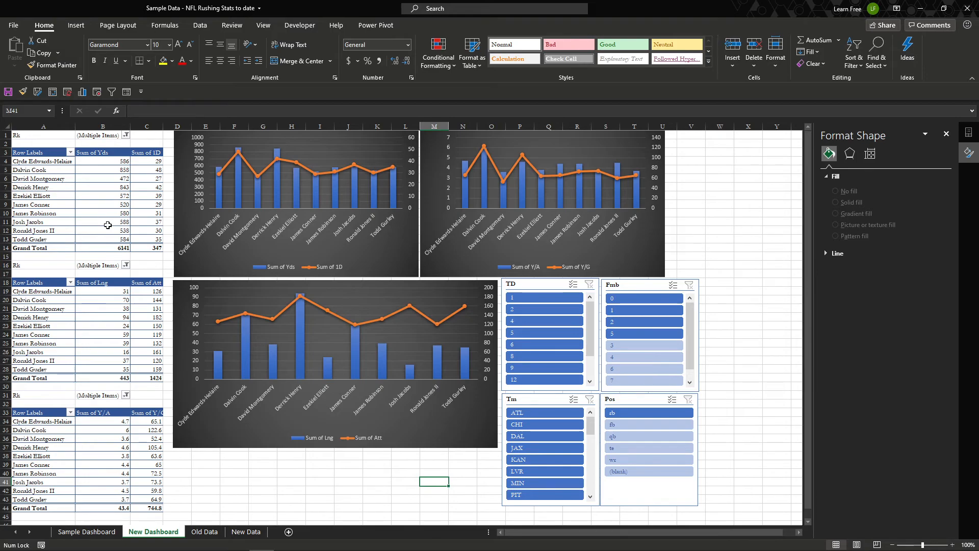
mouse_move(108, 225)
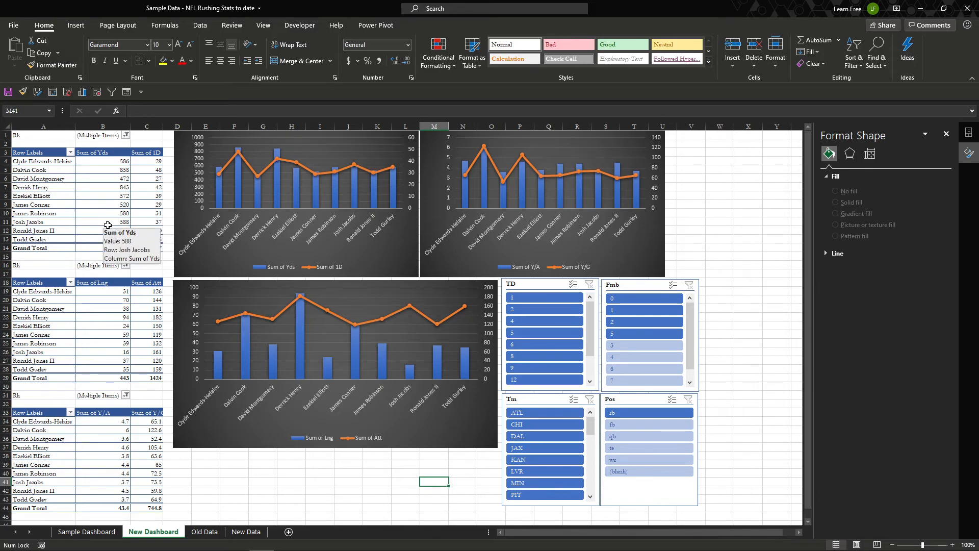
click(107, 225)
click(103, 188)
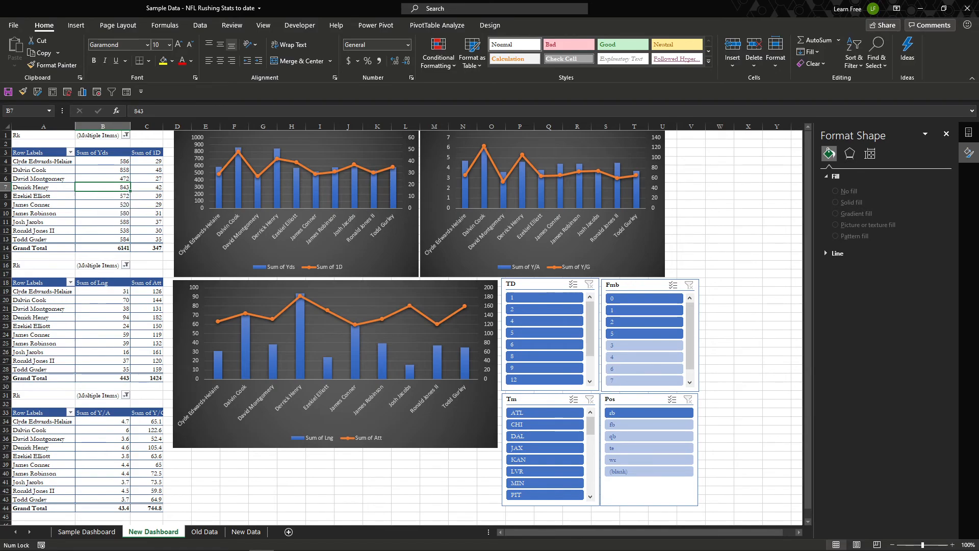
key(alt+Tab)
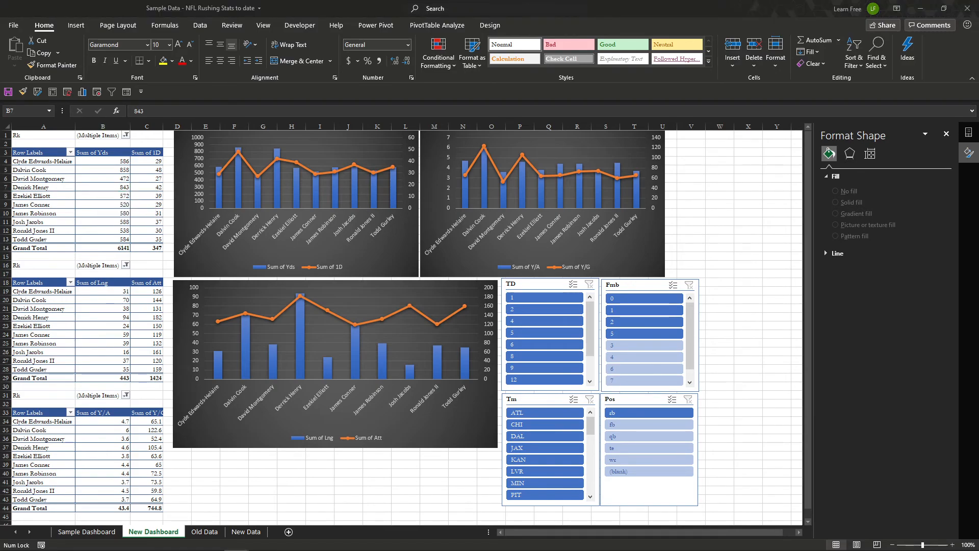
key(alt+Tab)
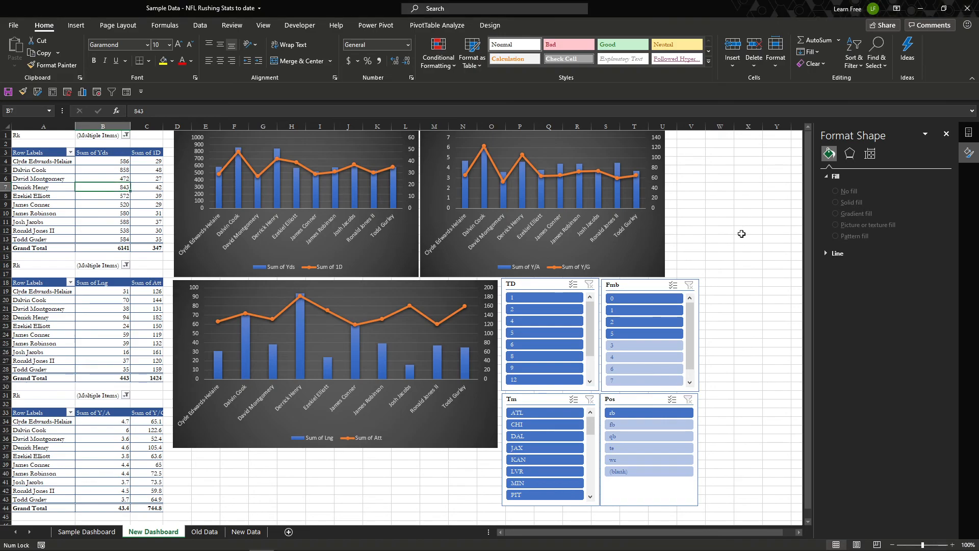